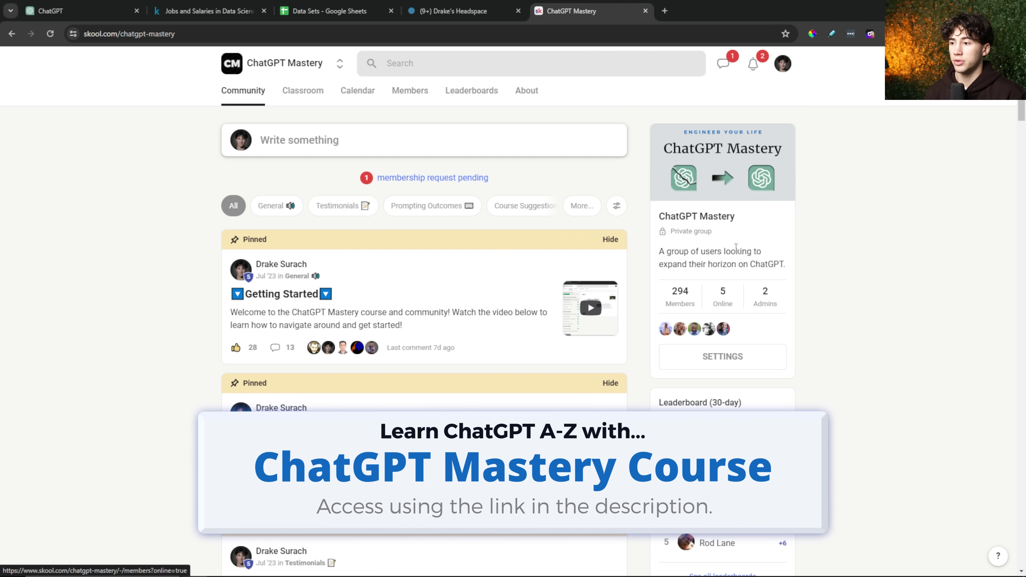
{"action": "scroll", "coordinate": [527, 245], "scroll_direction": "down", "scroll_amount": 10}
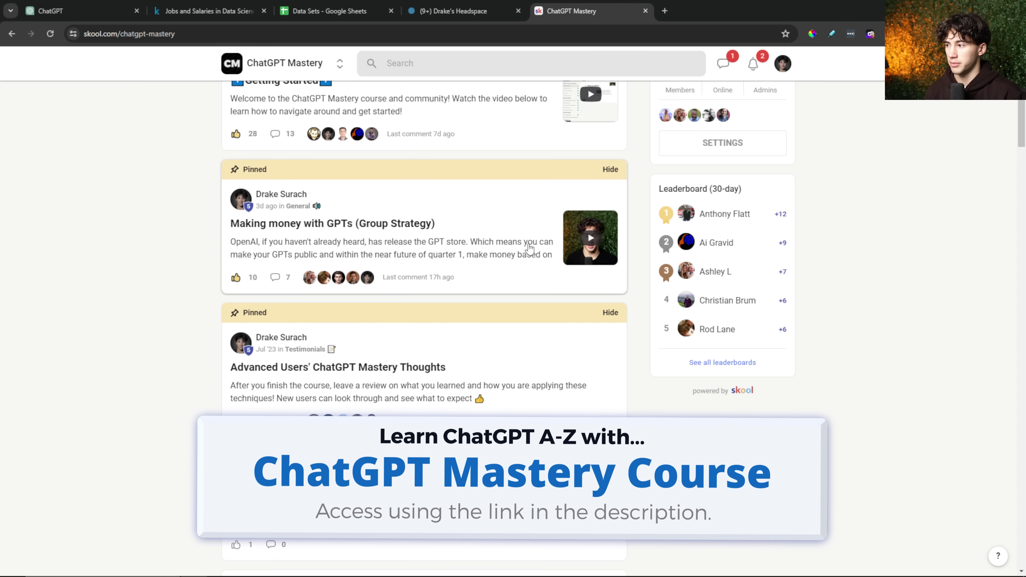
{"action": "scroll", "coordinate": [506, 243], "scroll_direction": "down", "scroll_amount": 8}
{"action": "left_click", "coordinate": [557, 262]}
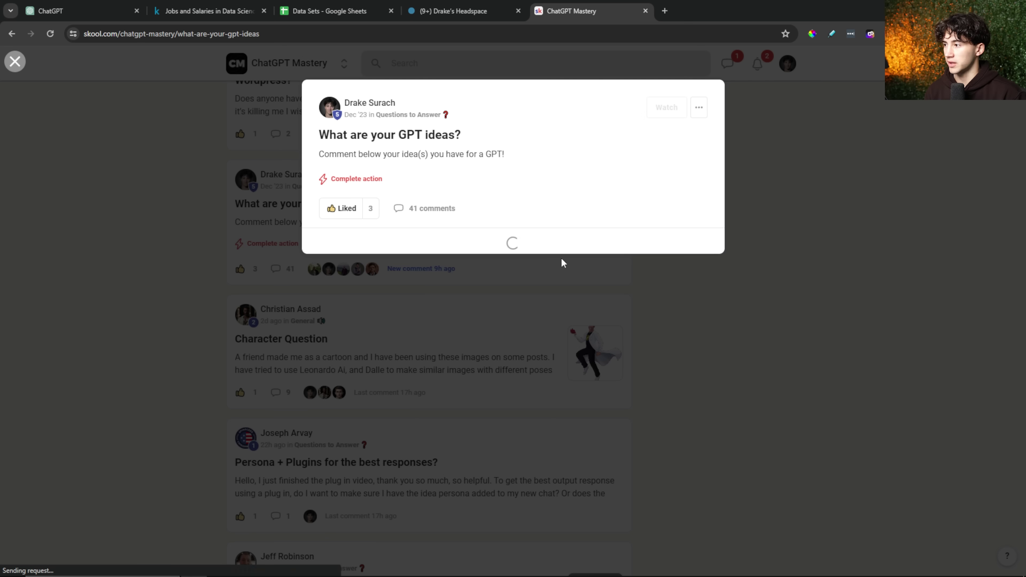
{"action": "scroll", "coordinate": [485, 339], "scroll_direction": "down", "scroll_amount": 20}
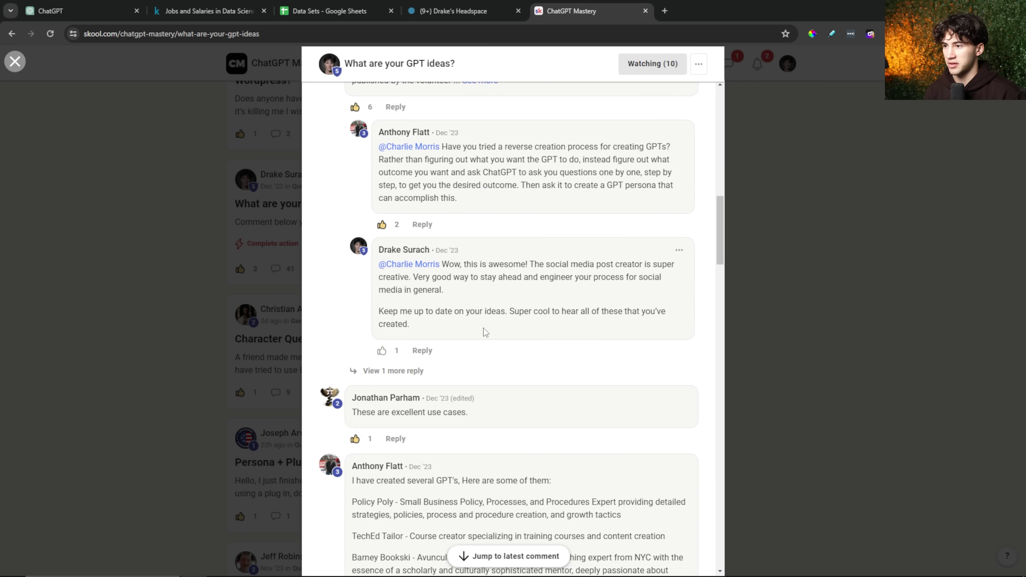
{"action": "scroll", "coordinate": [484, 335], "scroll_direction": "down", "scroll_amount": 20}
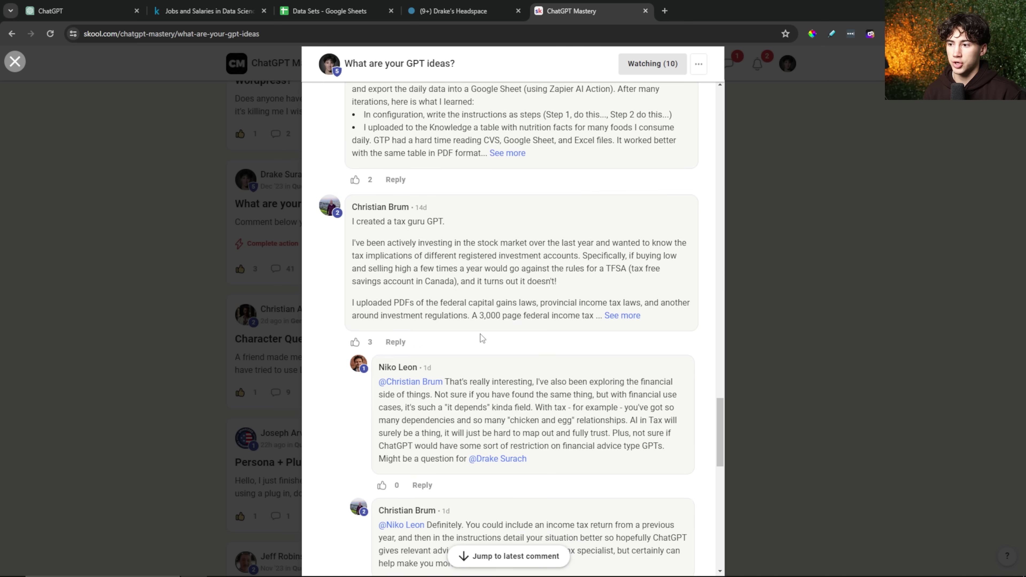
{"action": "scroll", "coordinate": [678, 512], "scroll_direction": "down", "scroll_amount": 3}
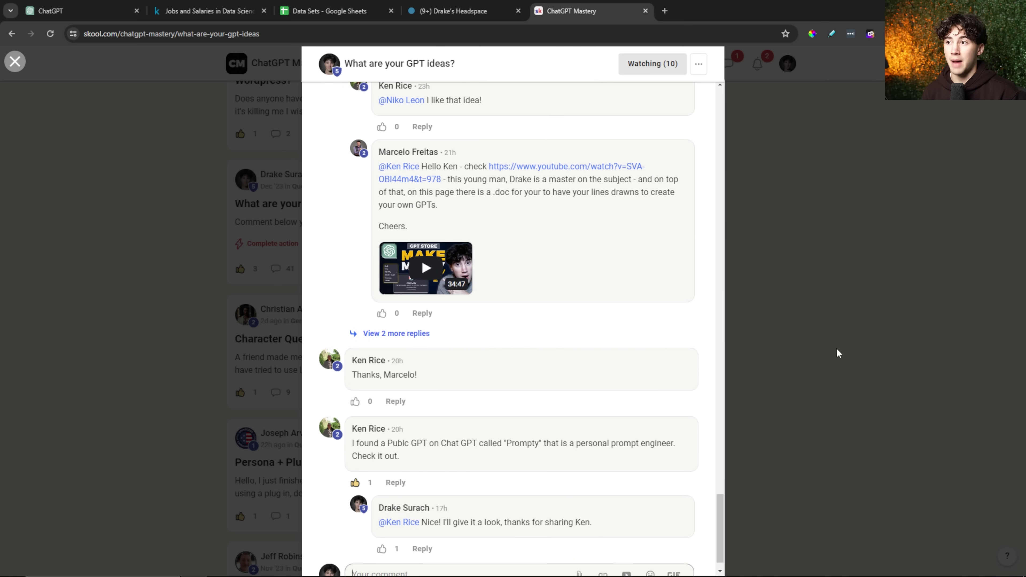
{"action": "left_click", "coordinate": [805, 286]}
{"action": "scroll", "coordinate": [539, 331], "scroll_direction": "up", "scroll_amount": 10}
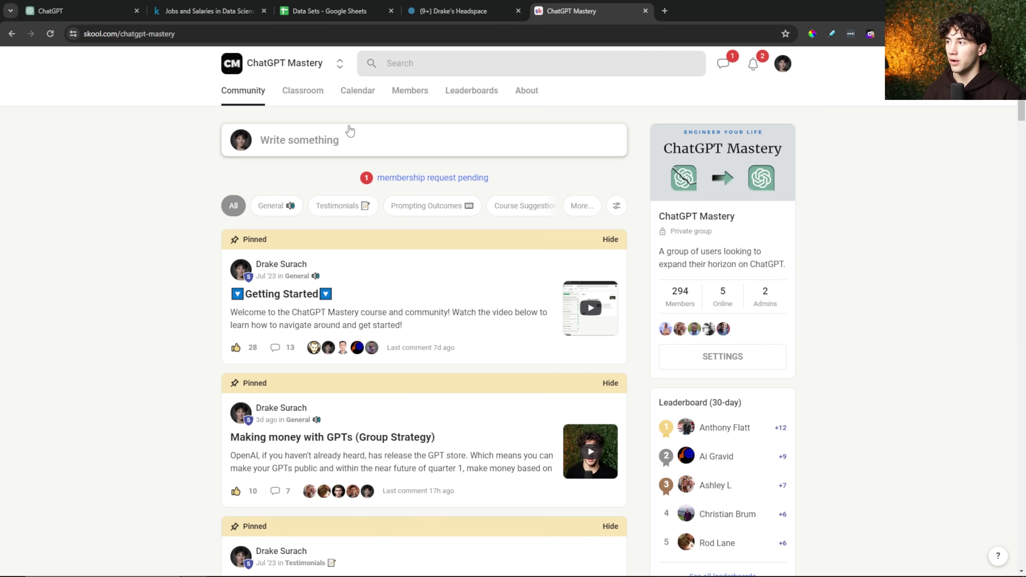
Step through the ChatGPT Mastery Course lessons in the Classroom sidebar and open Radar charts
{"action": "left_click", "coordinate": [288, 94]}
{"action": "scroll", "coordinate": [313, 223], "scroll_direction": "down", "scroll_amount": 5}
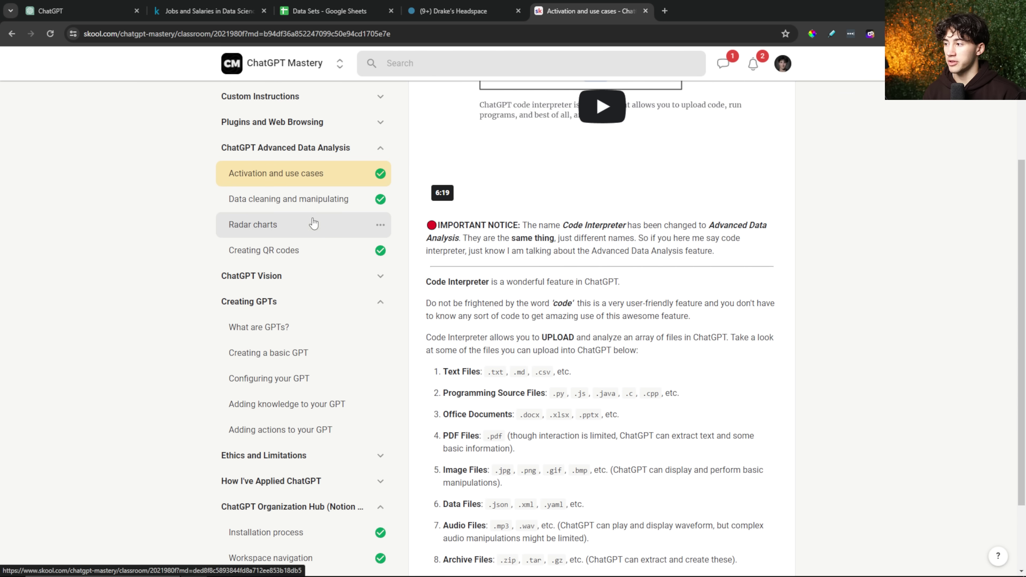
{"action": "left_click", "coordinate": [289, 331]}
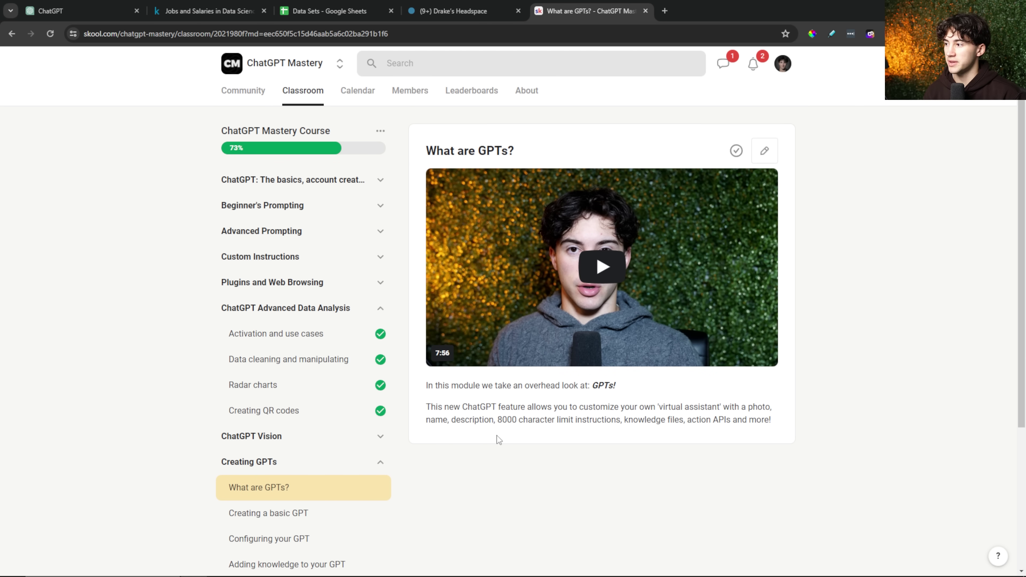
{"action": "left_click", "coordinate": [288, 344]}
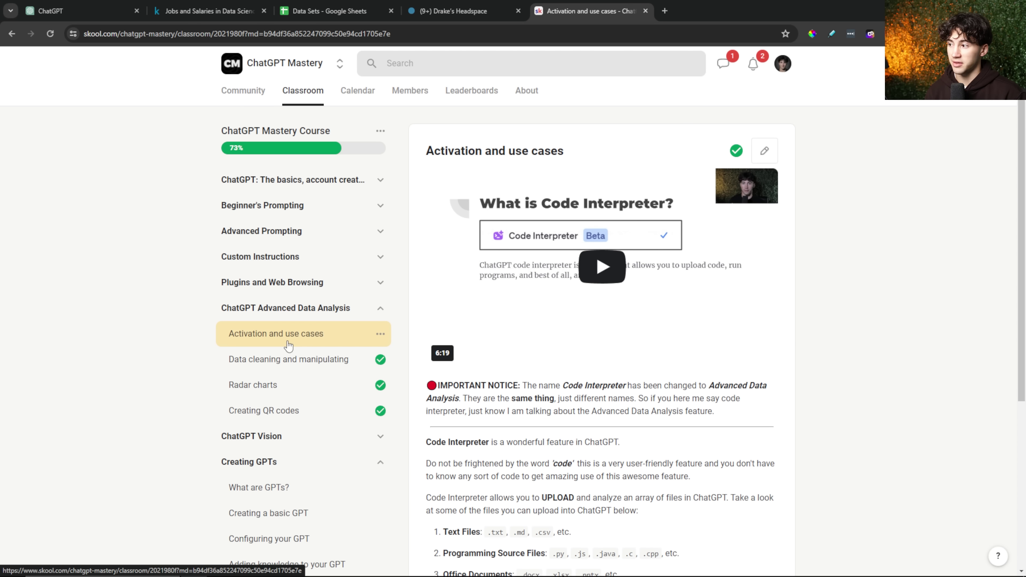
{"action": "left_click", "coordinate": [348, 366]}
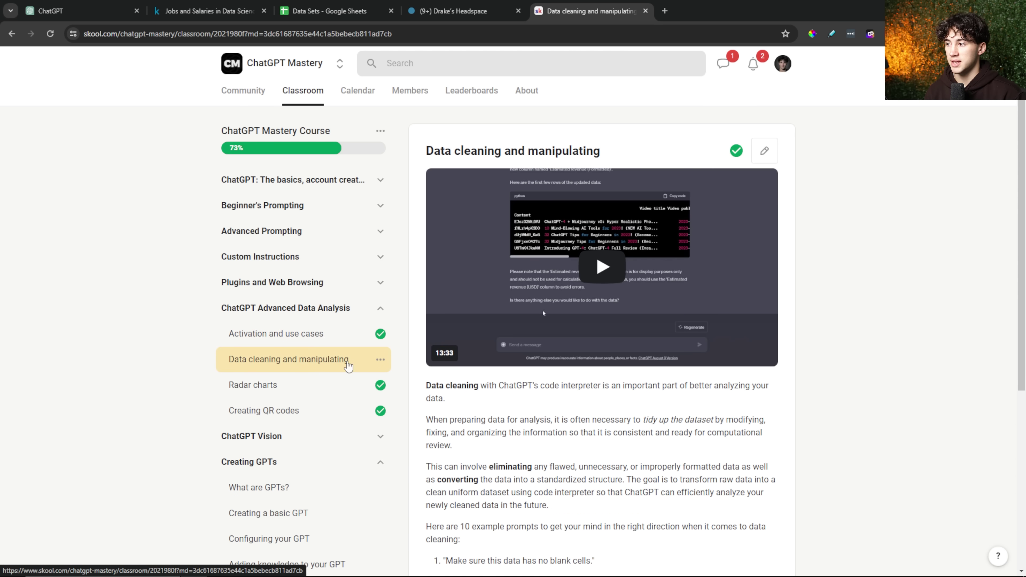
{"action": "left_click", "coordinate": [392, 414]}
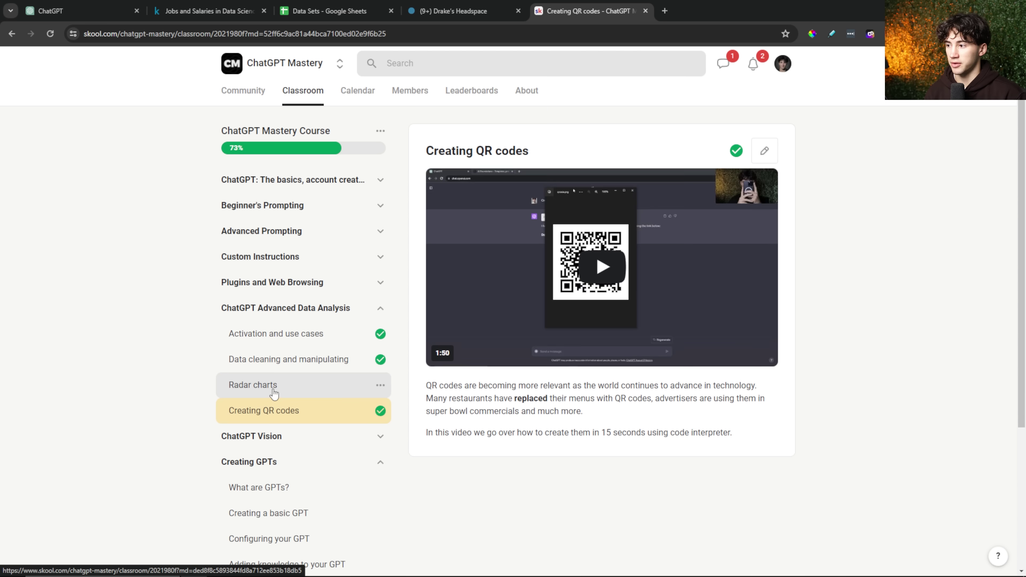
{"action": "left_click", "coordinate": [275, 389]}
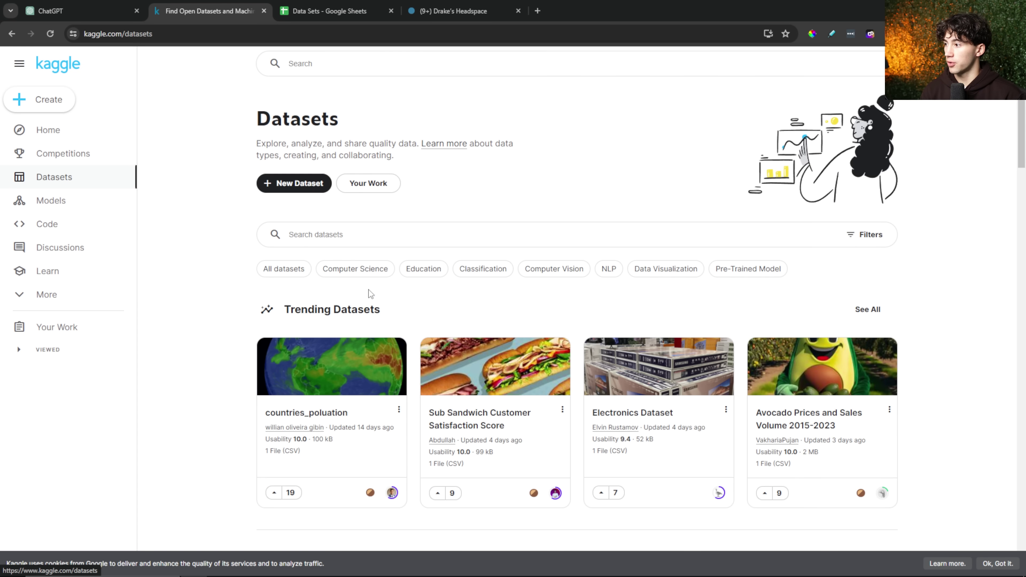
Skim Kaggle's Datasets page, move its tab to the end, and show the Data Sets spreadsheet
{"action": "scroll", "coordinate": [416, 347], "scroll_direction": "down", "scroll_amount": 3}
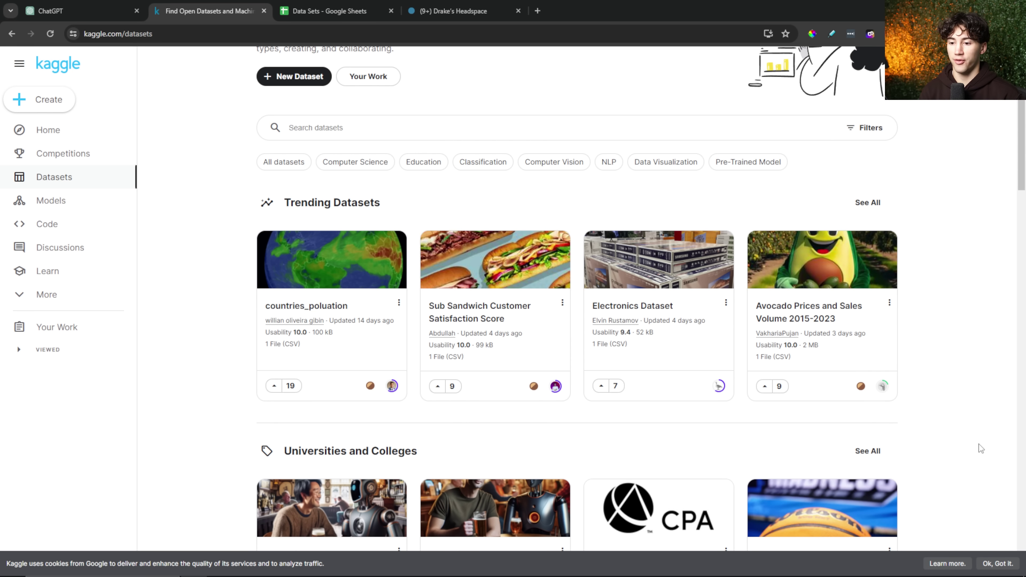
{"action": "scroll", "coordinate": [542, 323], "scroll_direction": "up", "scroll_amount": 3}
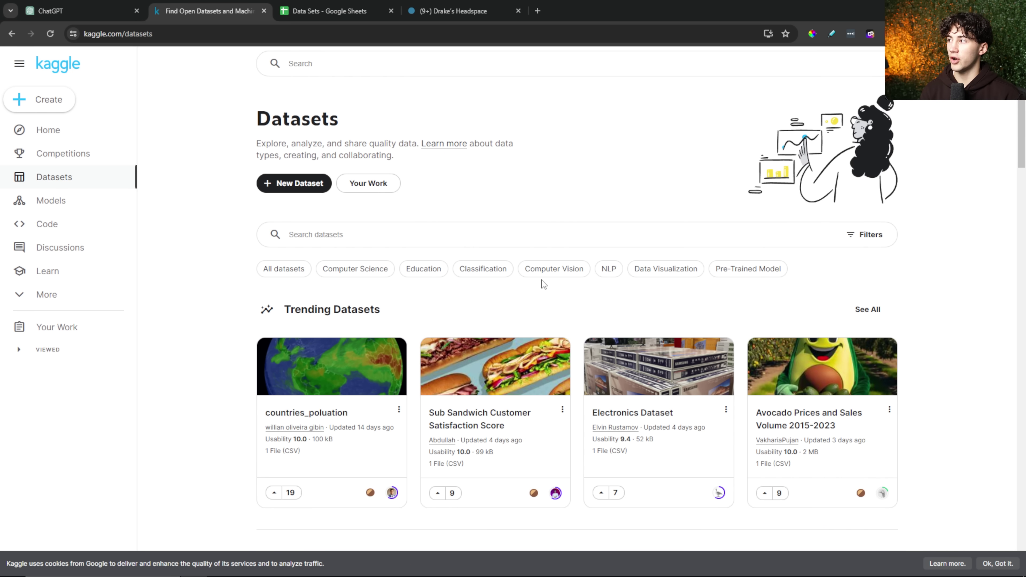
{"action": "left_click_drag", "start_coordinate": [262, 119], "coordinate": [363, 124]}
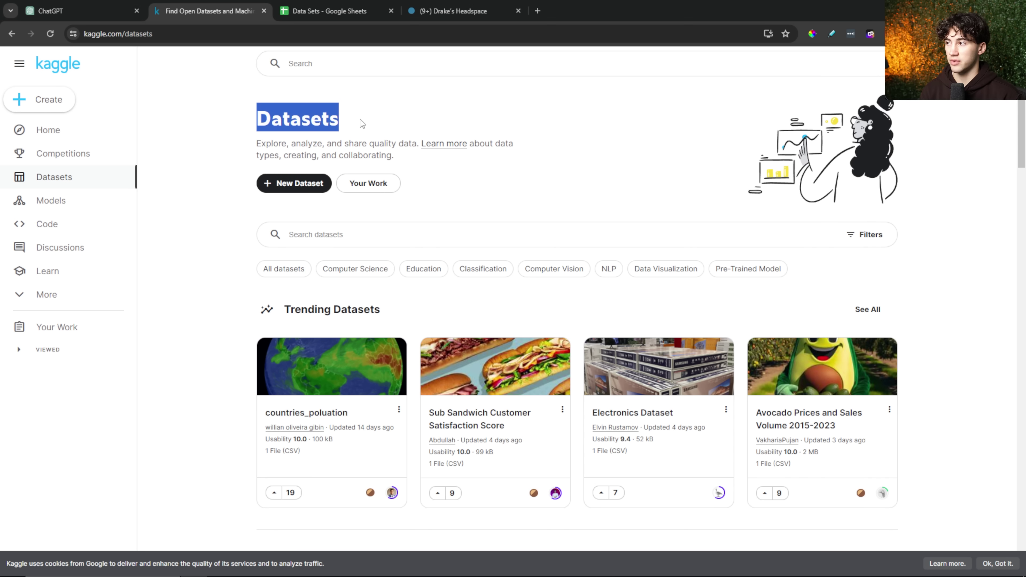
{"action": "left_click", "coordinate": [408, 114]}
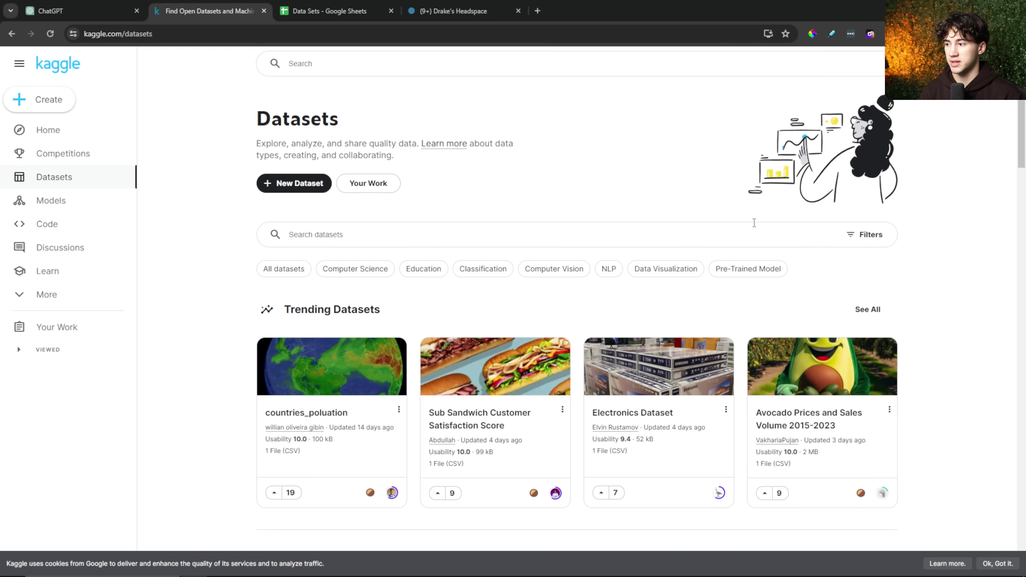
{"action": "left_click_drag", "start_coordinate": [213, 12], "coordinate": [460, 11]}
{"action": "left_click", "coordinate": [210, 14]}
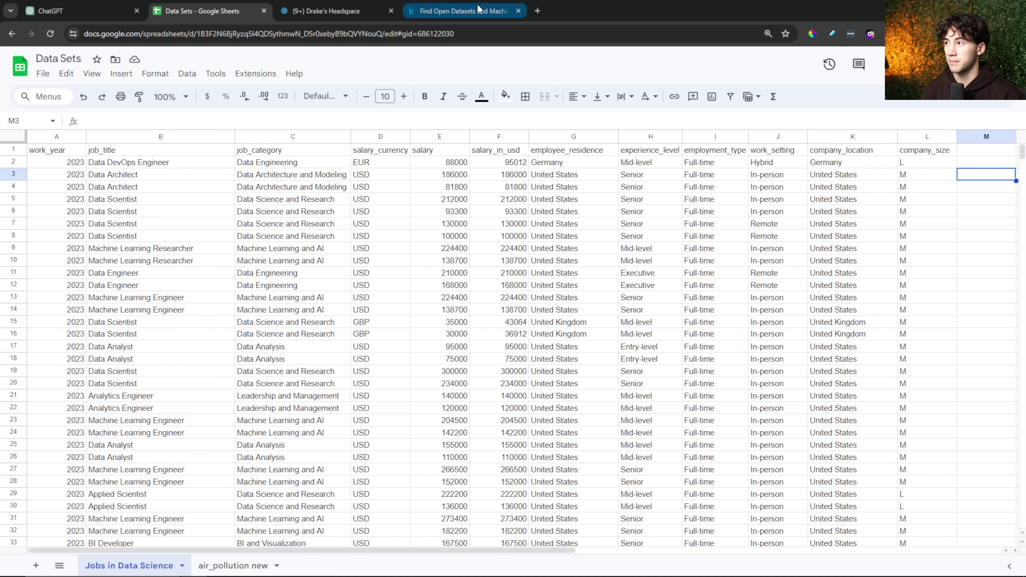
{"action": "left_click", "coordinate": [460, 11]}
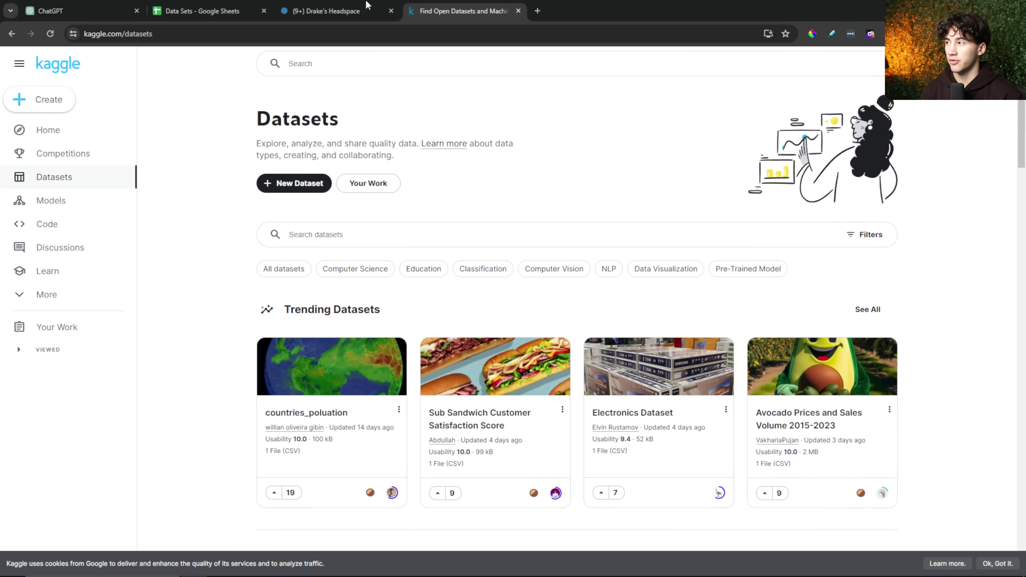
{"action": "left_click", "coordinate": [209, 10]}
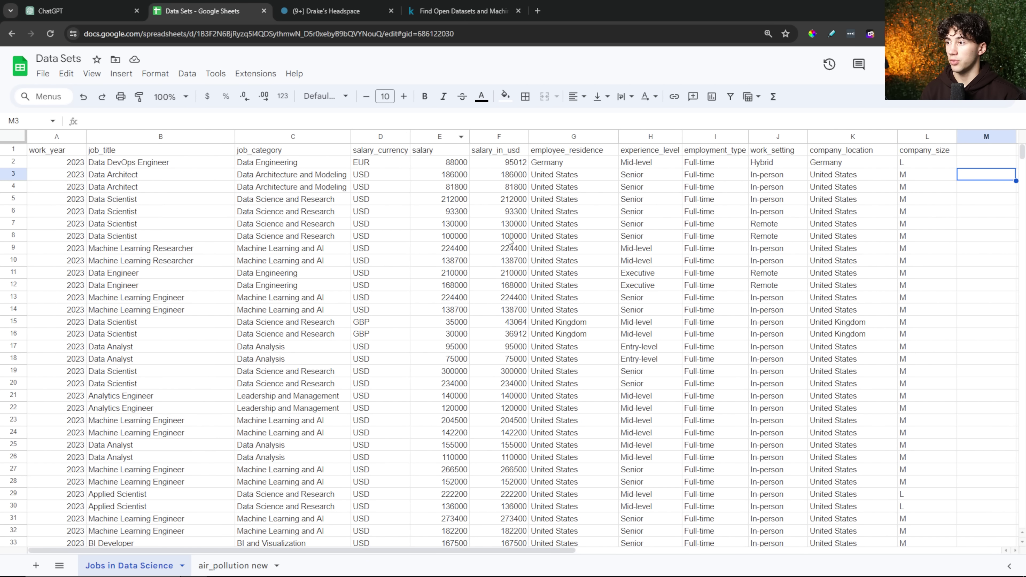
{"action": "mouse_move", "coordinate": [1021, 154]}
{"action": "left_mouse_down"}
{"action": "mouse_move", "coordinate": [1022, 519]}
{"action": "mouse_move", "coordinate": [1022, 143]}
{"action": "left_mouse_up"}
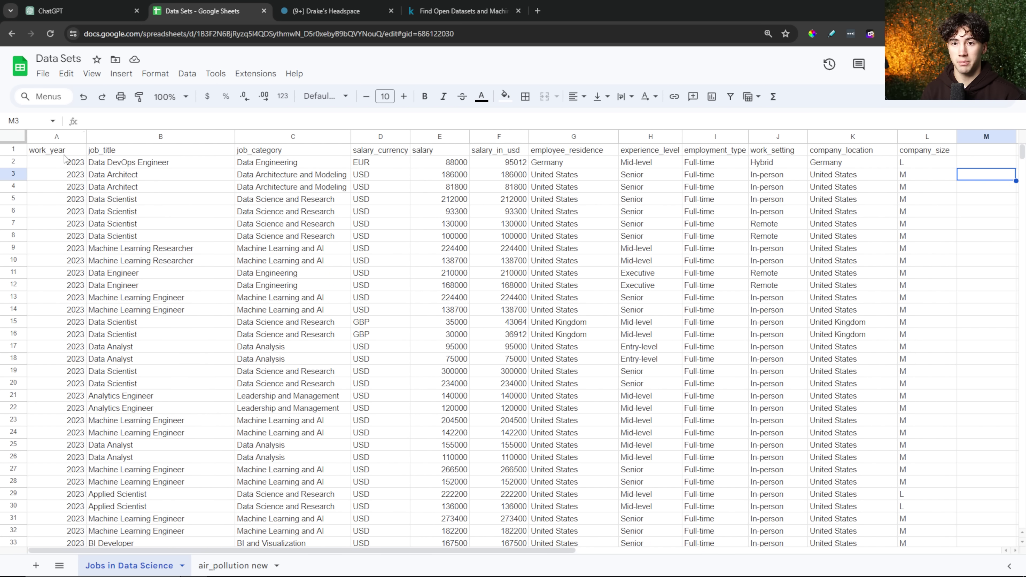
{"action": "left_click", "coordinate": [462, 11]}
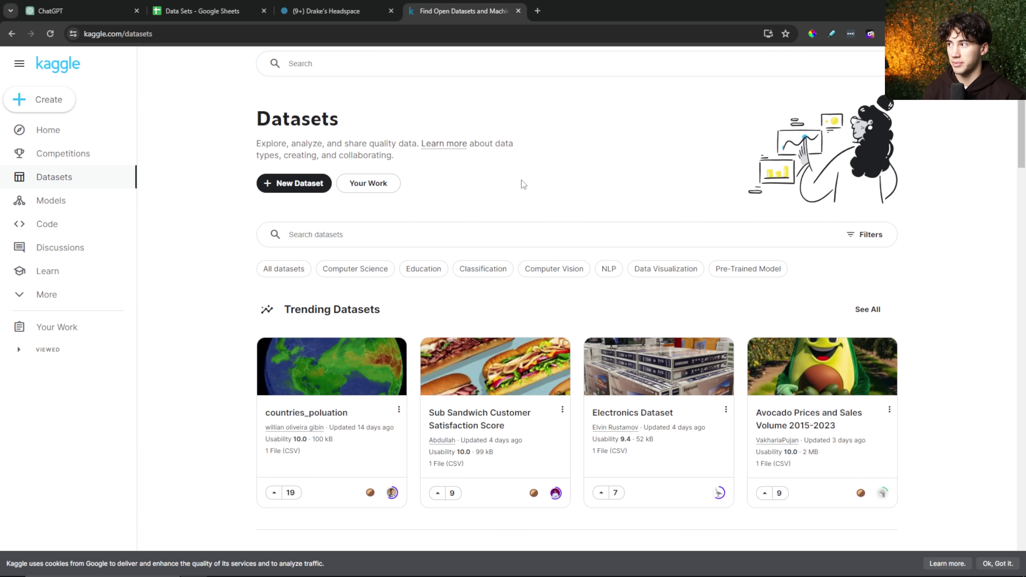
{"action": "left_click_drag", "start_coordinate": [335, 118], "coordinate": [275, 118]}
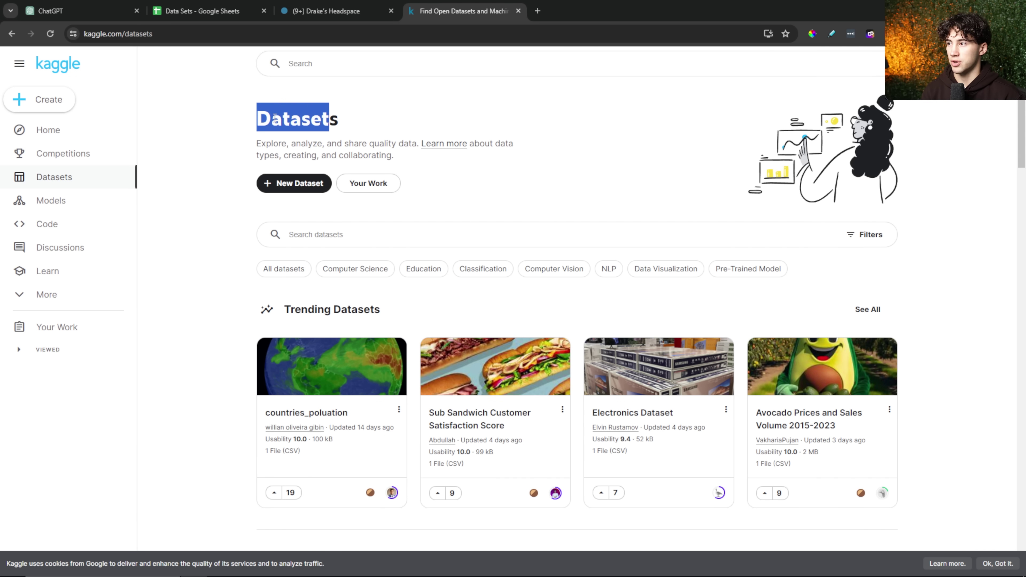
{"action": "left_click", "coordinate": [365, 126]}
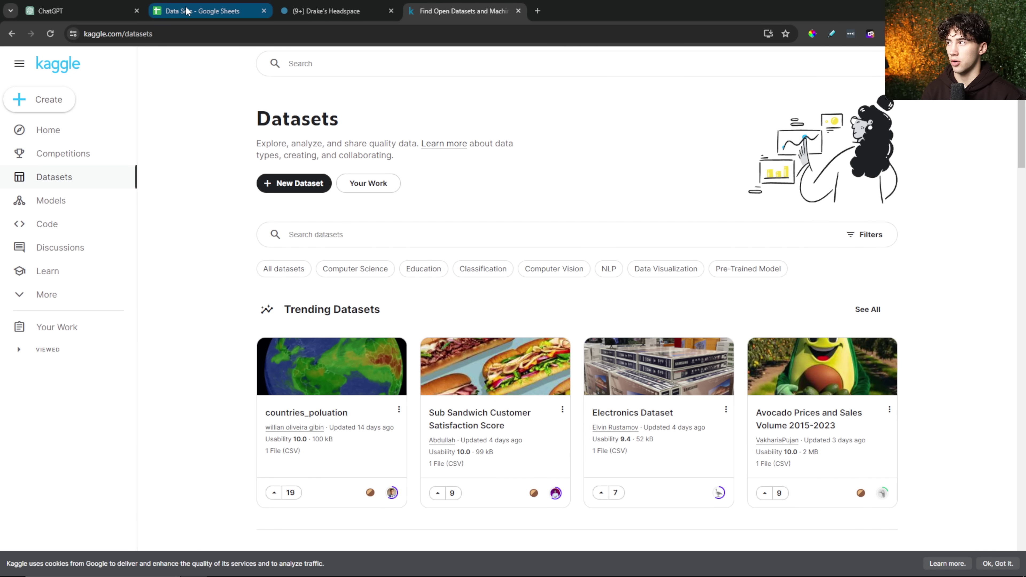
{"action": "left_click", "coordinate": [198, 14]}
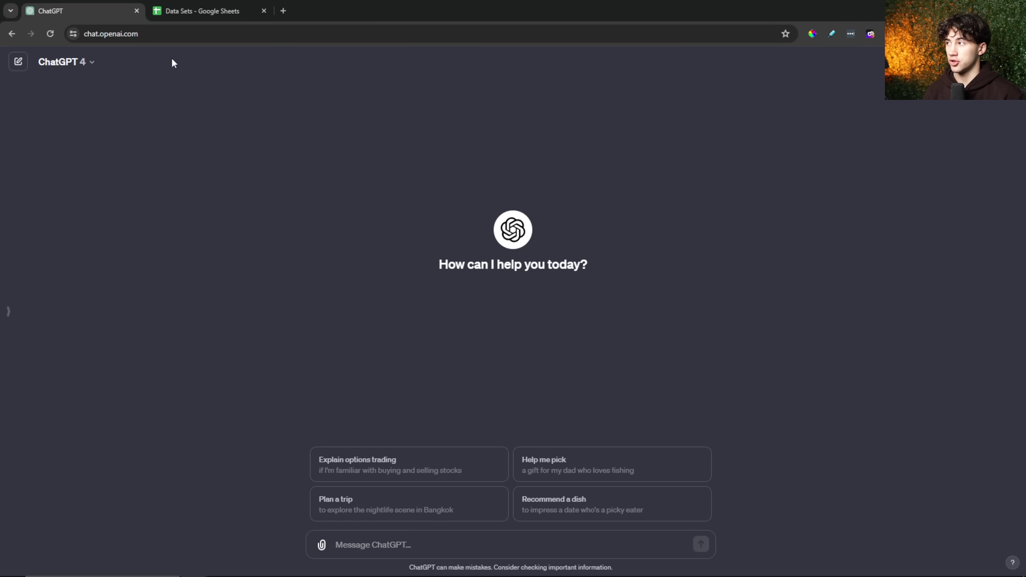
Check the model list, keep GPT-4, and place the caret in the empty message box
{"action": "left_click", "coordinate": [93, 62]}
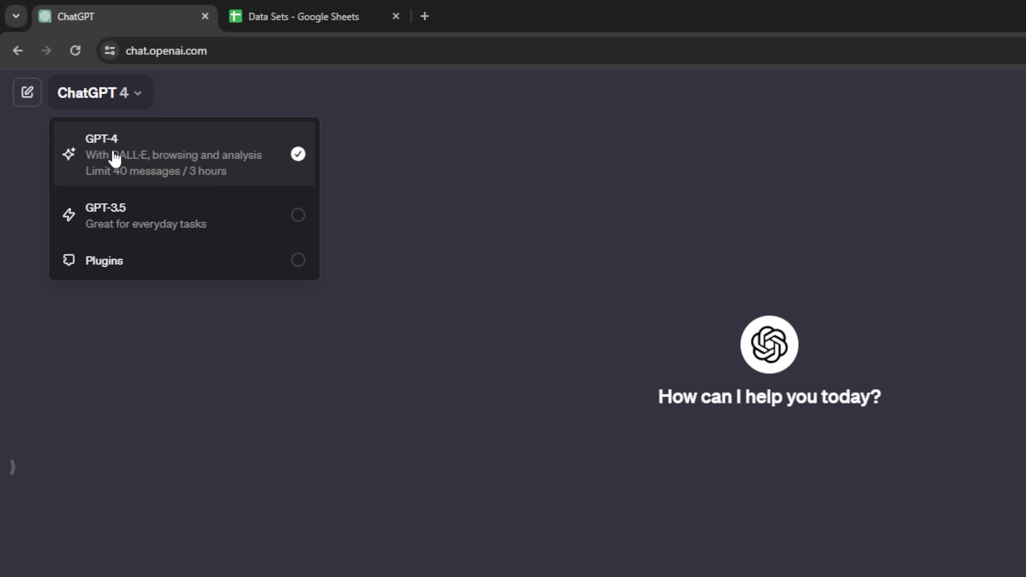
{"action": "left_click", "coordinate": [886, 247]}
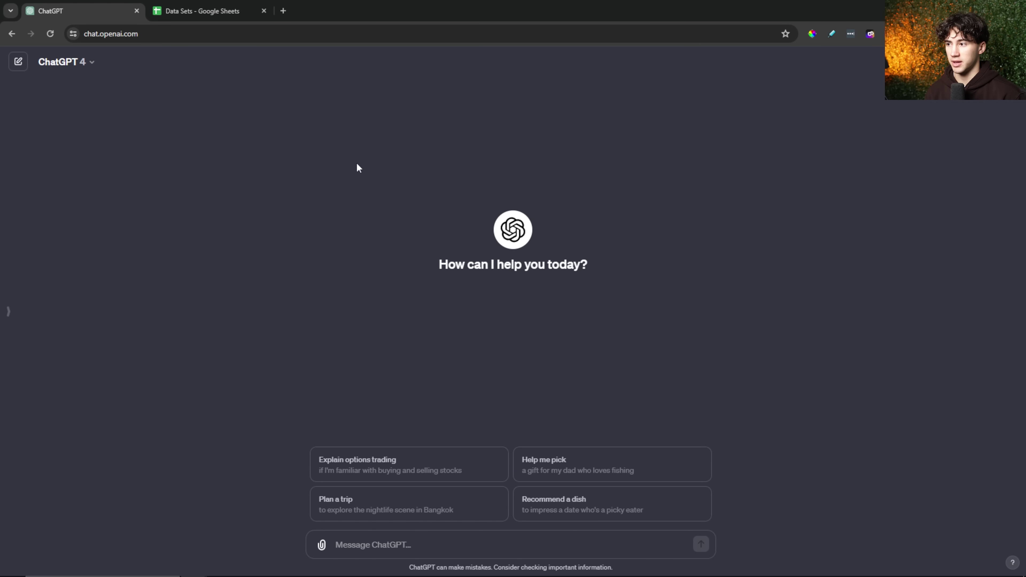
{"action": "left_click", "coordinate": [457, 546]}
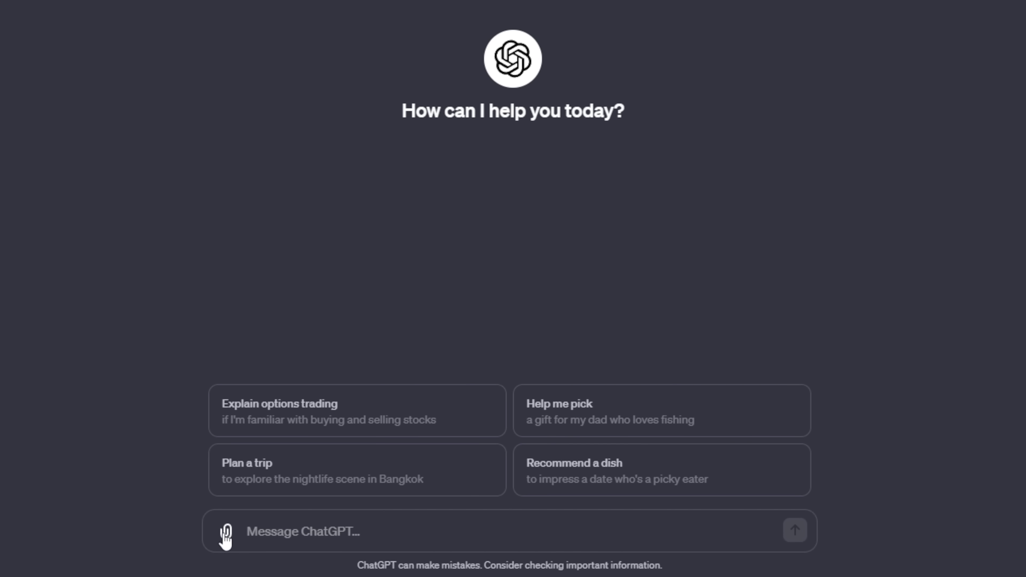
Attach jobs_in_data.csv from the Datasets folder to the unsent ChatGPT message
{"action": "left_click", "coordinate": [226, 534]}
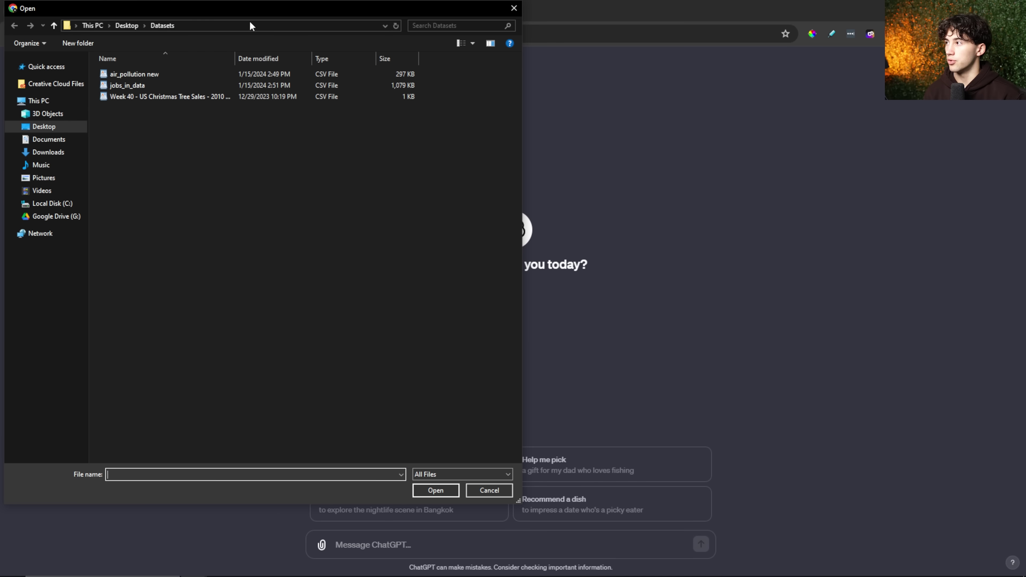
{"action": "left_click_drag", "start_coordinate": [273, 10], "coordinate": [524, 56]}
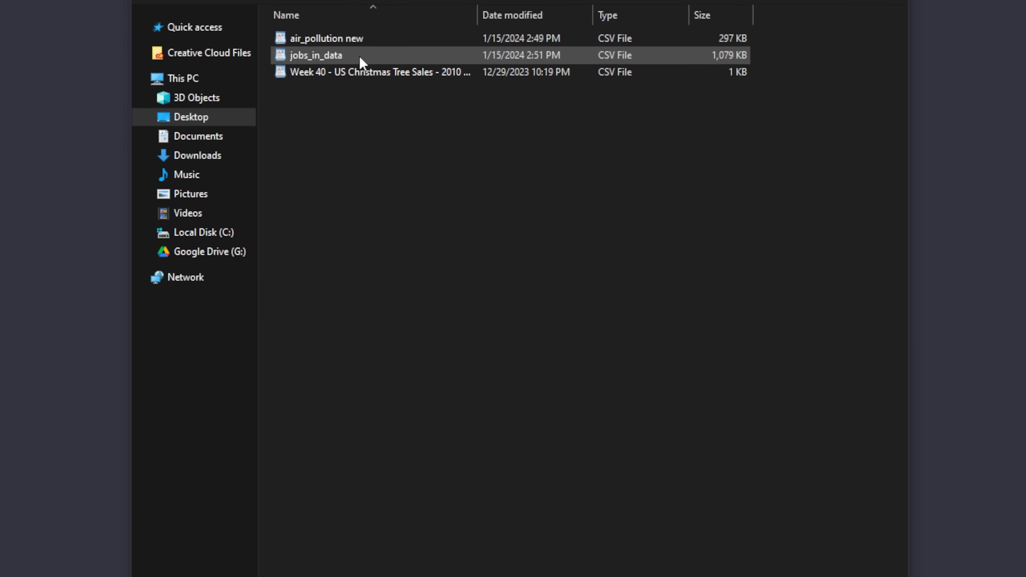
{"action": "left_click", "coordinate": [351, 56]}
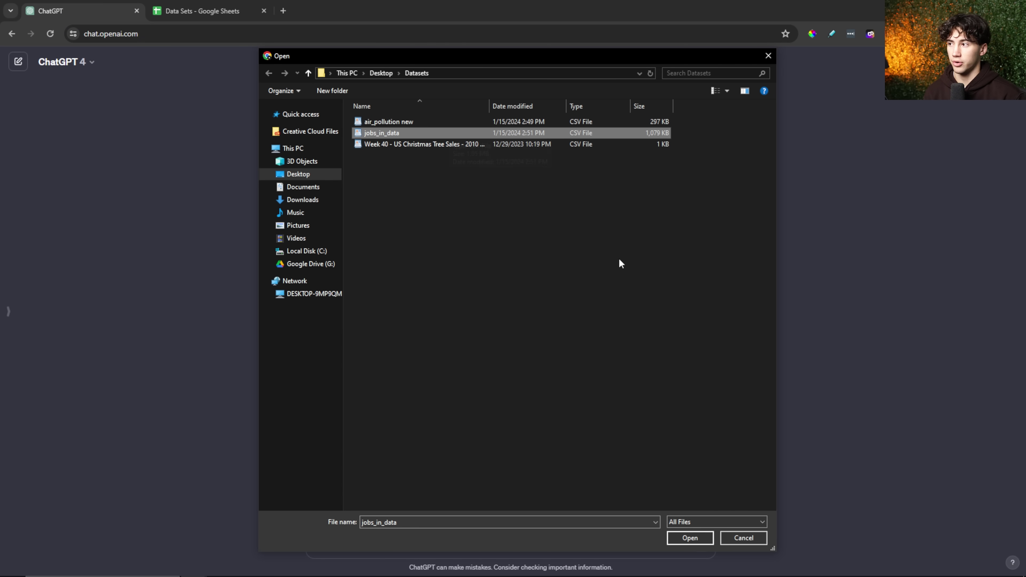
{"action": "left_click", "coordinate": [690, 537]}
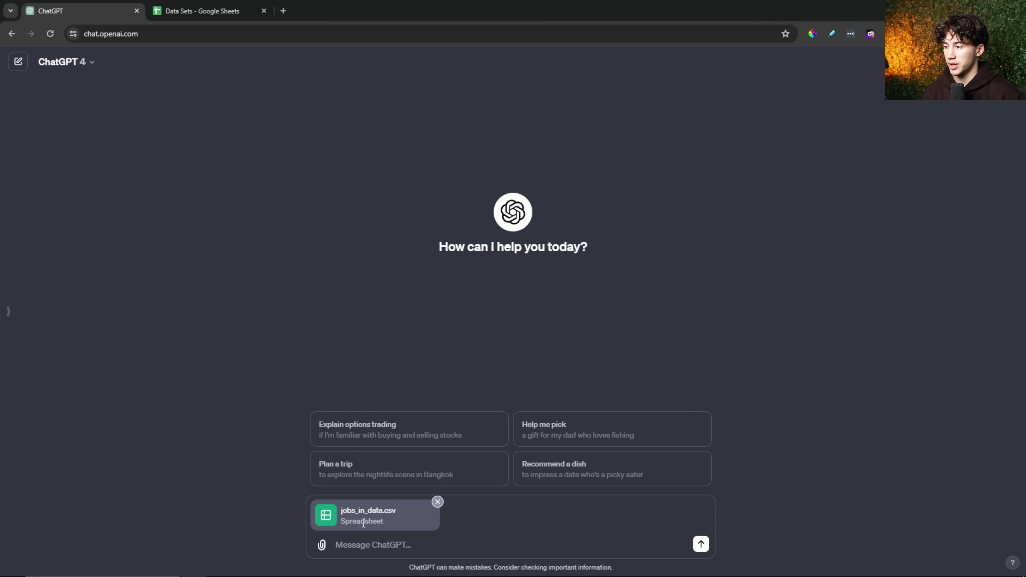
{"action": "left_click", "coordinate": [380, 545]}
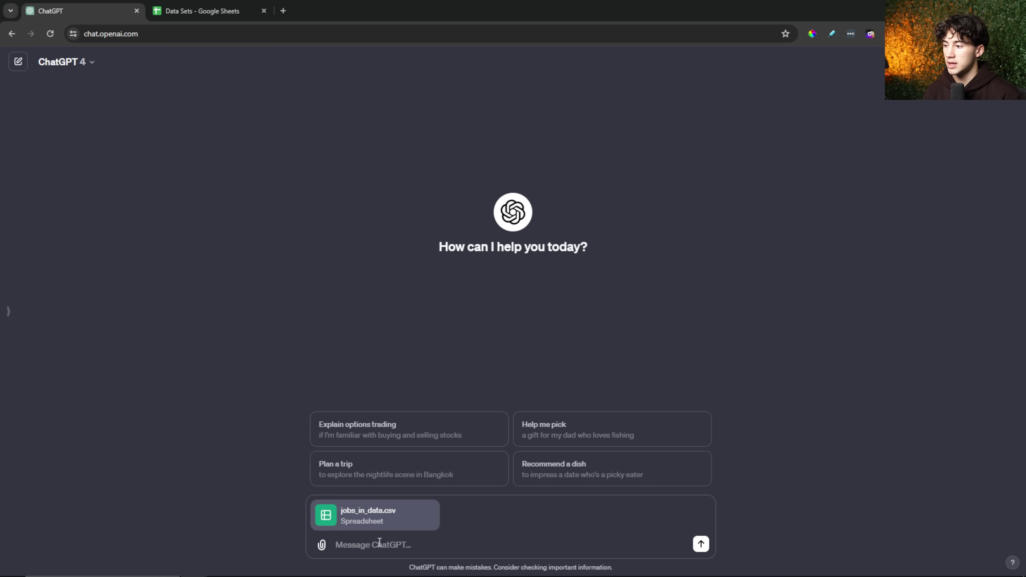
{"action": "left_click_drag", "start_coordinate": [385, 512], "coordinate": [396, 511]}
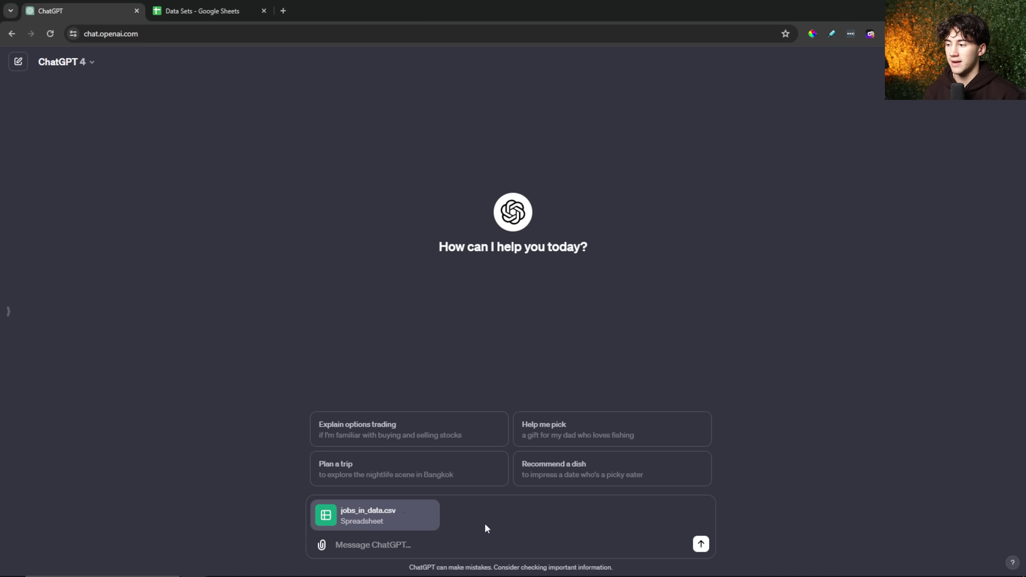
{"action": "left_click", "coordinate": [497, 526]}
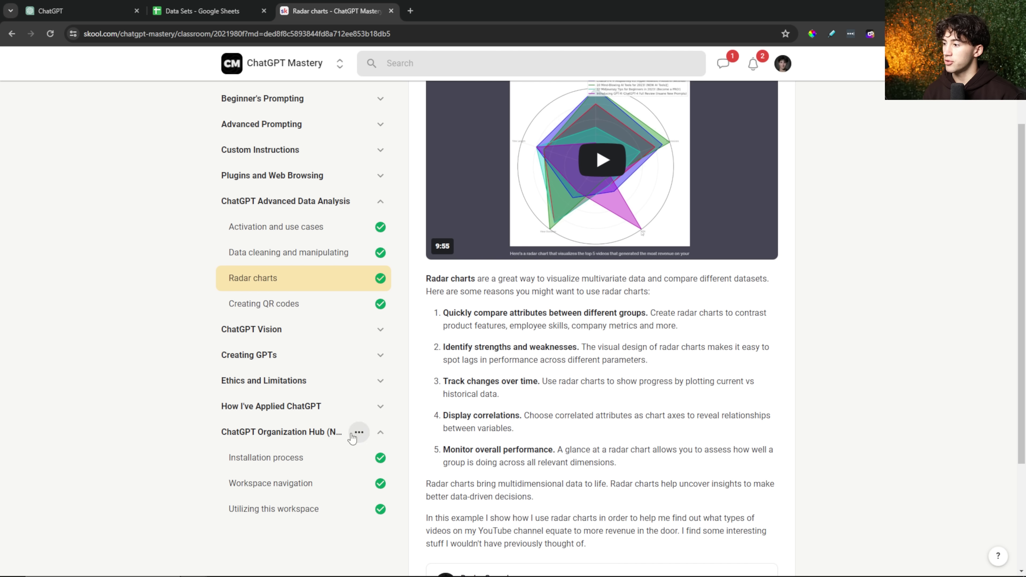
Collapse the Organization Hub section and open the Activation and use cases lesson
{"action": "left_click", "coordinate": [371, 431]}
{"action": "scroll", "coordinate": [309, 341], "scroll_direction": "up", "scroll_amount": 1}
{"action": "left_click", "coordinate": [282, 280]}
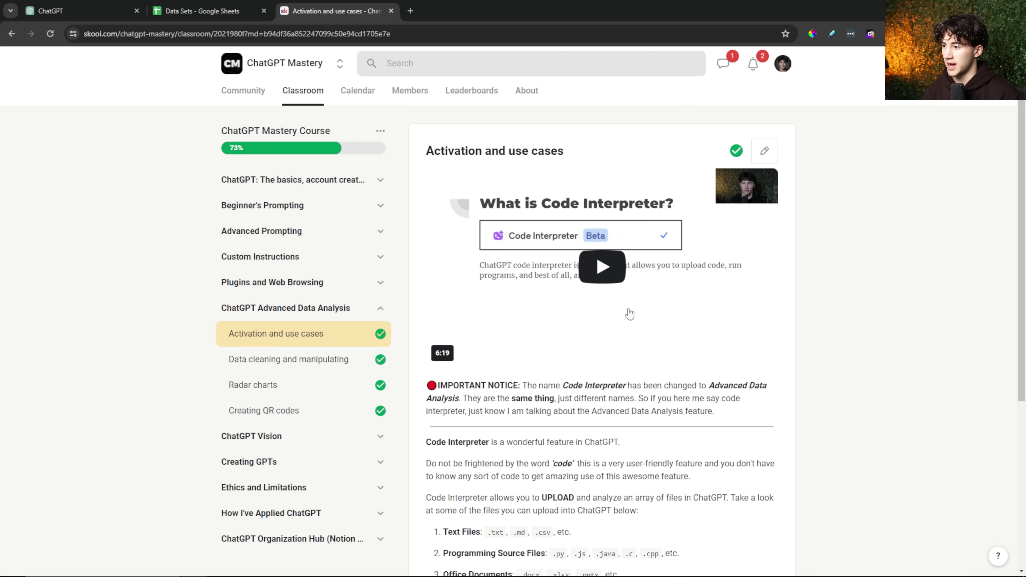
{"action": "scroll", "coordinate": [635, 298], "scroll_direction": "down", "scroll_amount": 5}
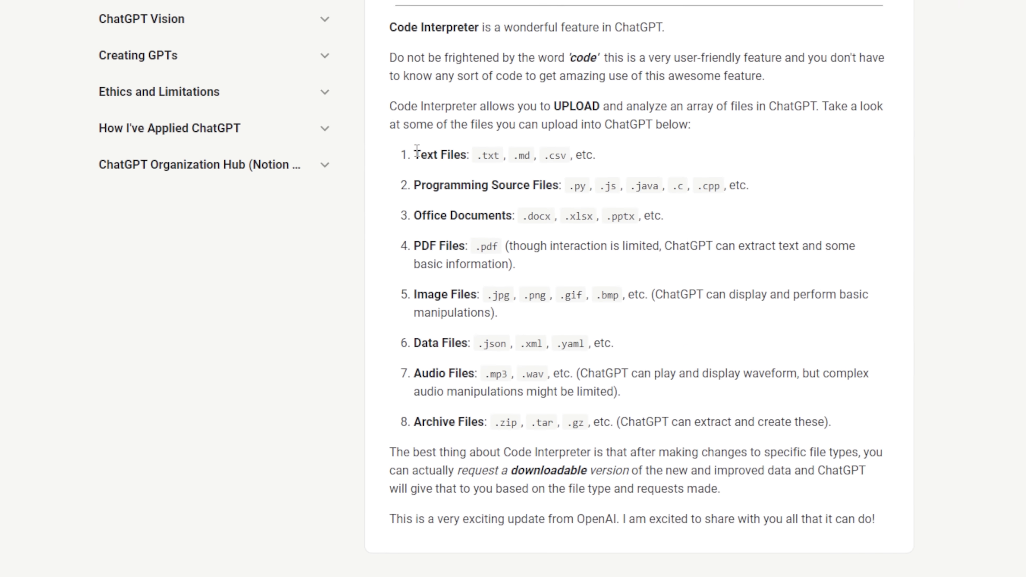
Highlight the uploadable file-type list, pointing out Text Files and Programming Source Files
{"action": "left_click_drag", "start_coordinate": [443, 278], "coordinate": [673, 431]}
{"action": "left_click_drag", "start_coordinate": [754, 362], "coordinate": [868, 413]}
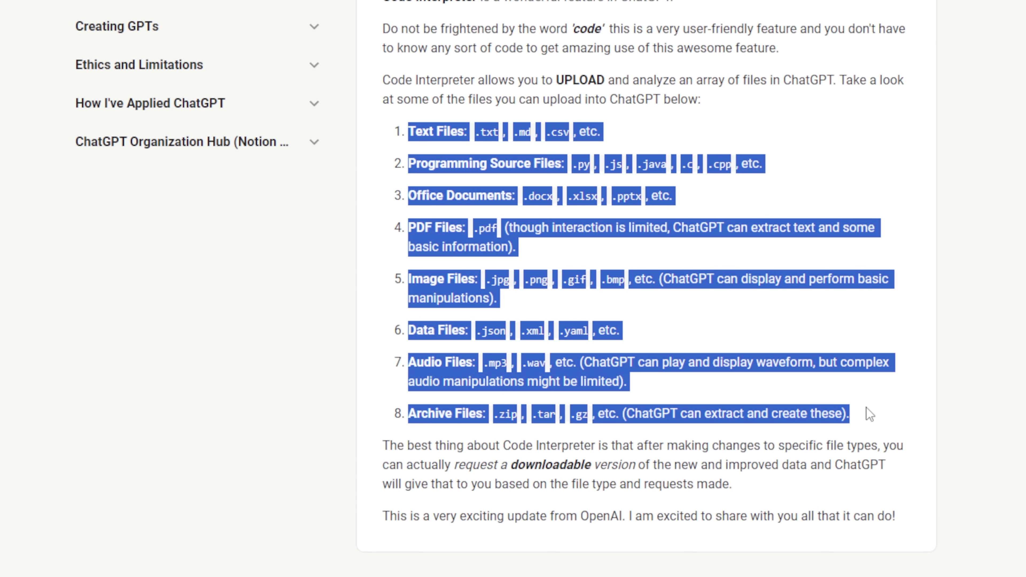
{"action": "left_click", "coordinate": [866, 408]}
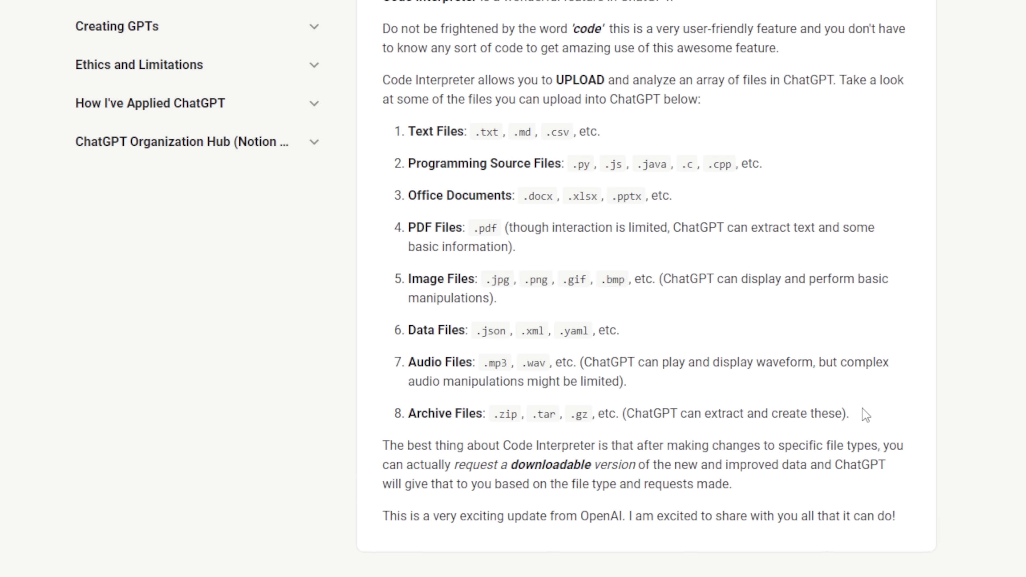
{"action": "left_click_drag", "start_coordinate": [429, 131], "coordinate": [444, 132]}
{"action": "left_click_drag", "start_coordinate": [410, 164], "coordinate": [505, 168]}
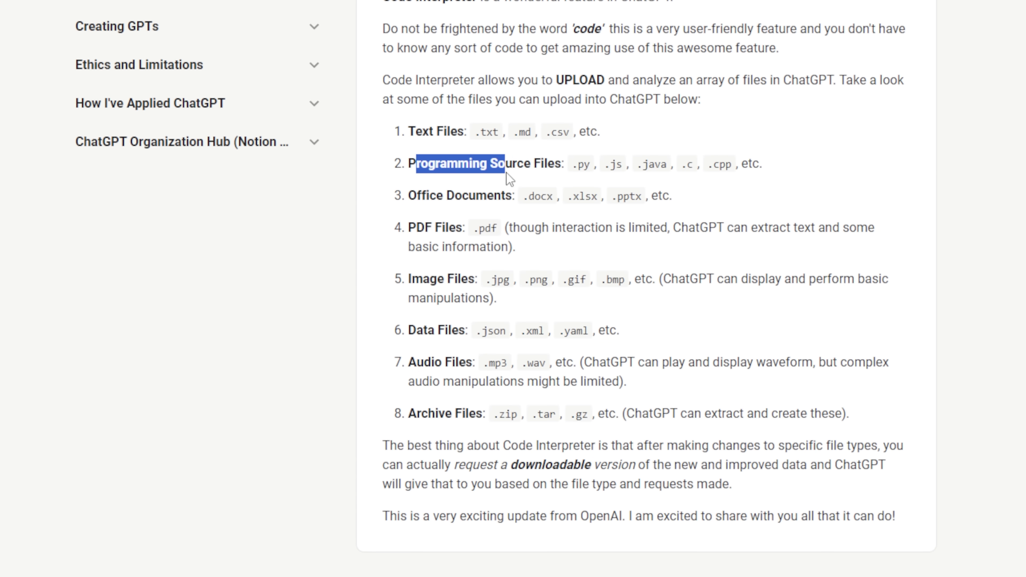
{"action": "left_click", "coordinate": [416, 198]}
Point out the Office Documents, PDF, Image, Data, Audio and Archive Files entries
{"action": "left_click_drag", "start_coordinate": [408, 196], "coordinate": [476, 197]}
{"action": "left_click_drag", "start_coordinate": [409, 228], "coordinate": [442, 230]}
{"action": "left_click_drag", "start_coordinate": [412, 278], "coordinate": [467, 282]}
{"action": "left_click_drag", "start_coordinate": [409, 330], "coordinate": [465, 332]}
{"action": "left_click_drag", "start_coordinate": [409, 362], "coordinate": [466, 363]}
{"action": "left_click_drag", "start_coordinate": [426, 413], "coordinate": [484, 414]}
{"action": "left_click", "coordinate": [791, 309]}
{"action": "scroll", "coordinate": [829, 362], "scroll_direction": "up", "scroll_amount": 1}
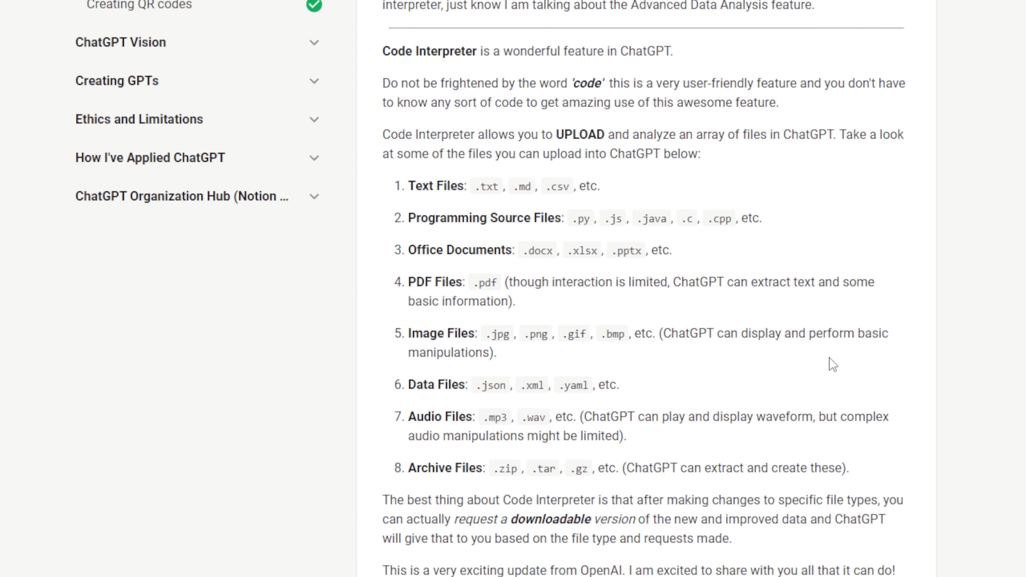
{"action": "scroll", "coordinate": [829, 360], "scroll_direction": "down", "scroll_amount": 1}
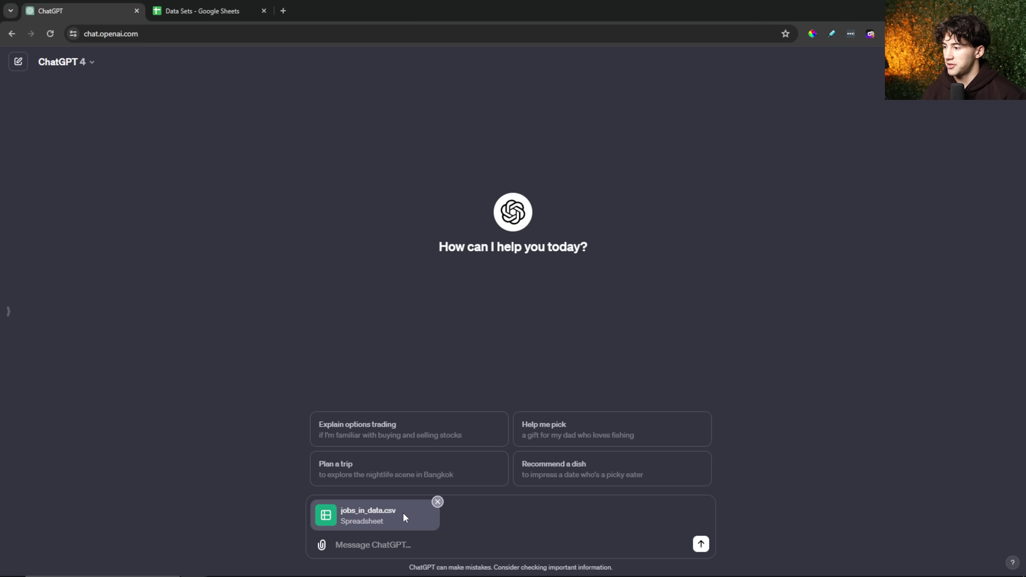
Paste the prompt asking ChatGPT to interpret jobs_in_data.csv and answer 'I am ready for the next step!'
{"action": "left_click_drag", "start_coordinate": [396, 509], "coordinate": [342, 510]}
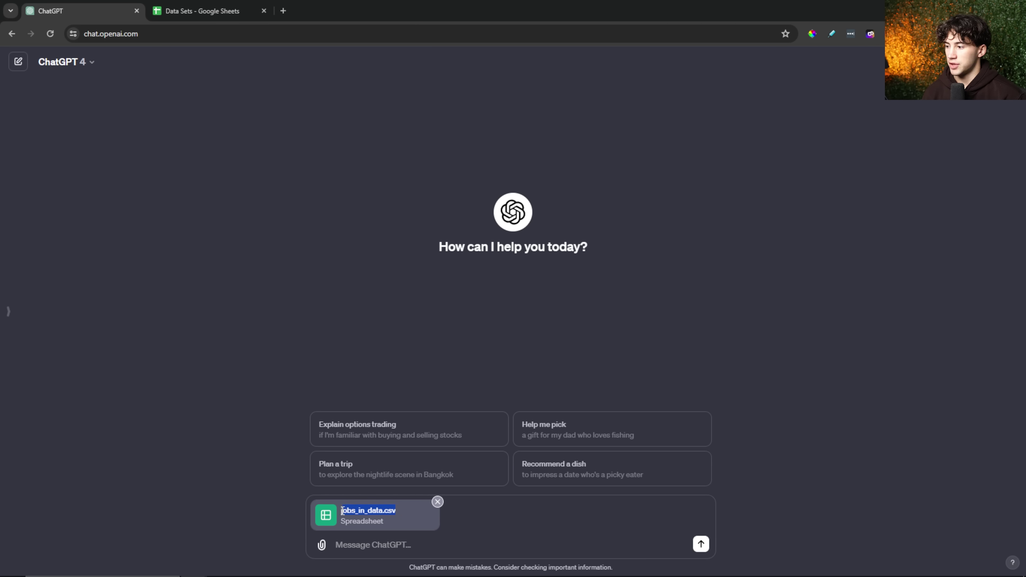
{"action": "left_click", "coordinate": [477, 516]}
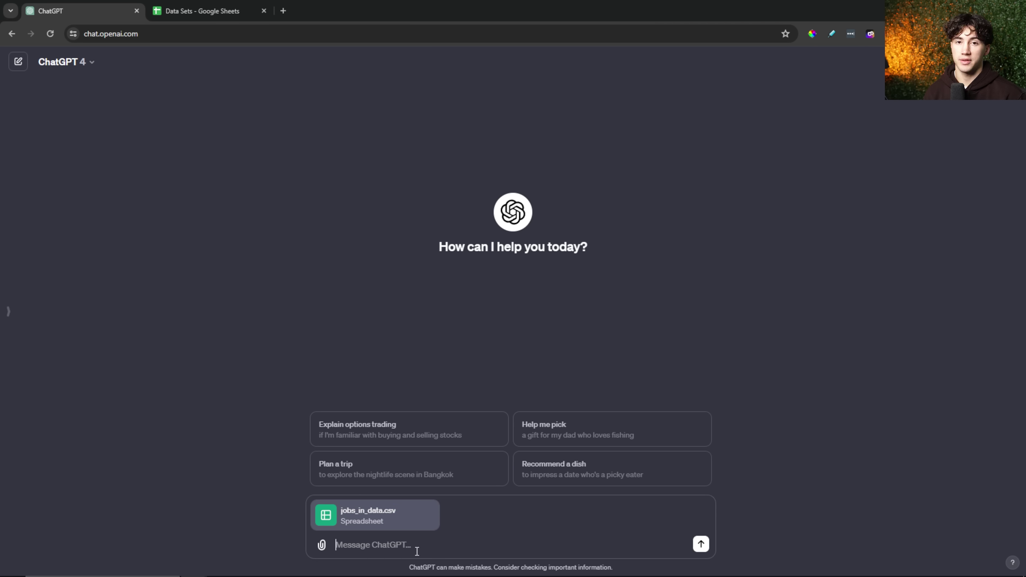
{"action": "triple_click", "coordinate": [549, 250]}
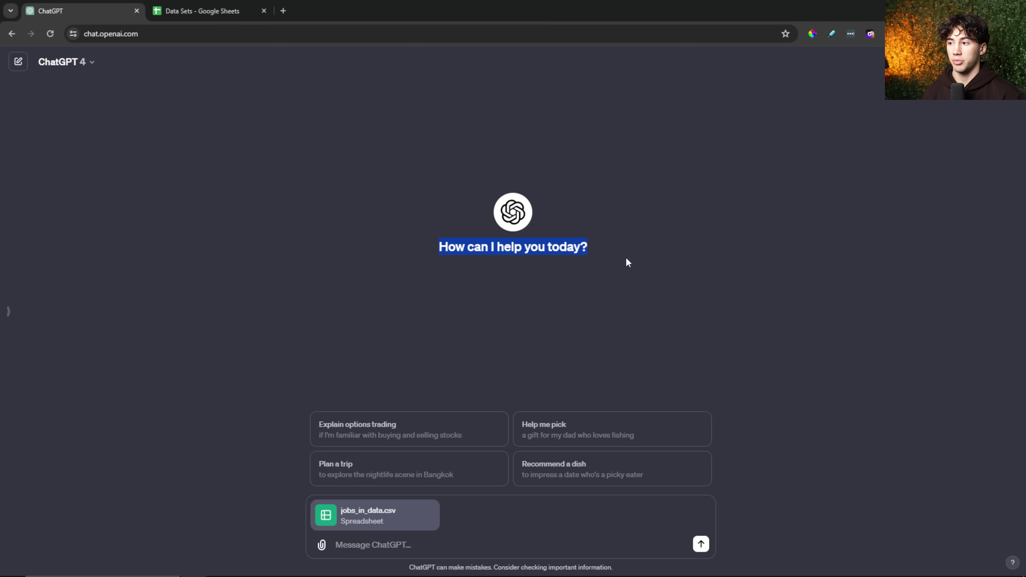
{"action": "left_click", "coordinate": [389, 542]}
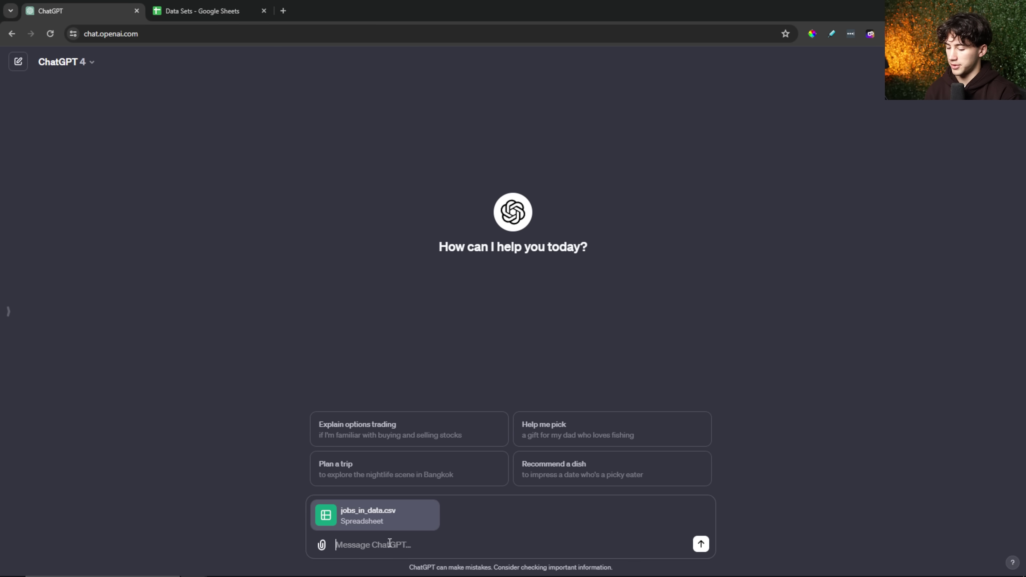
{"action": "type", "text": "Interpret this data and when you have all aspects understood say, \"I am ready for the next step!\""}
{"action": "left_click_drag", "start_coordinate": [336, 530], "coordinate": [738, 512]}
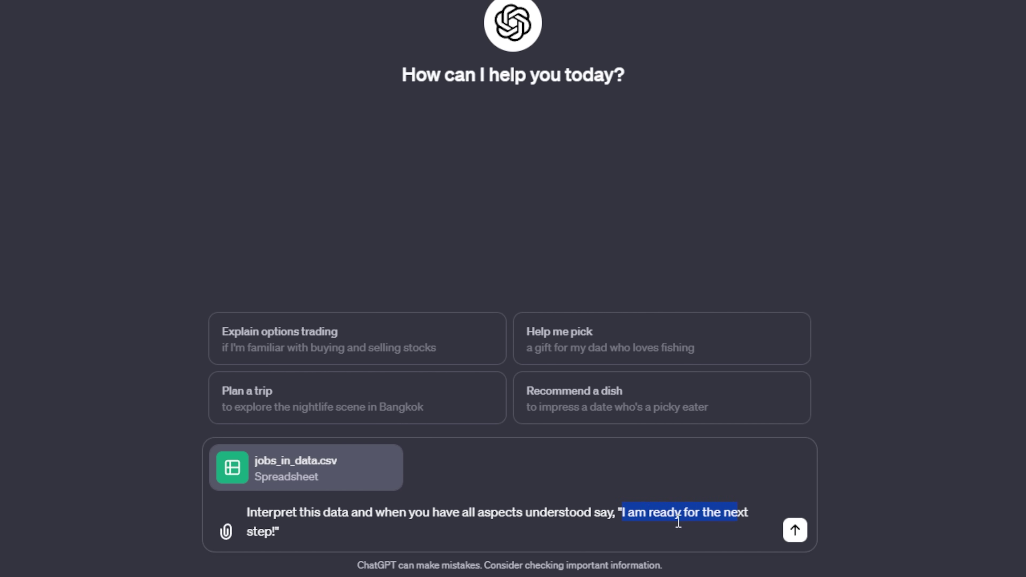
{"action": "double_click", "coordinate": [274, 532]}
{"action": "left_click", "coordinate": [342, 536]}
Send the prompt and read ChatGPT's 12-column summary, Work Year through Company Size
{"action": "left_click", "coordinate": [796, 533]}
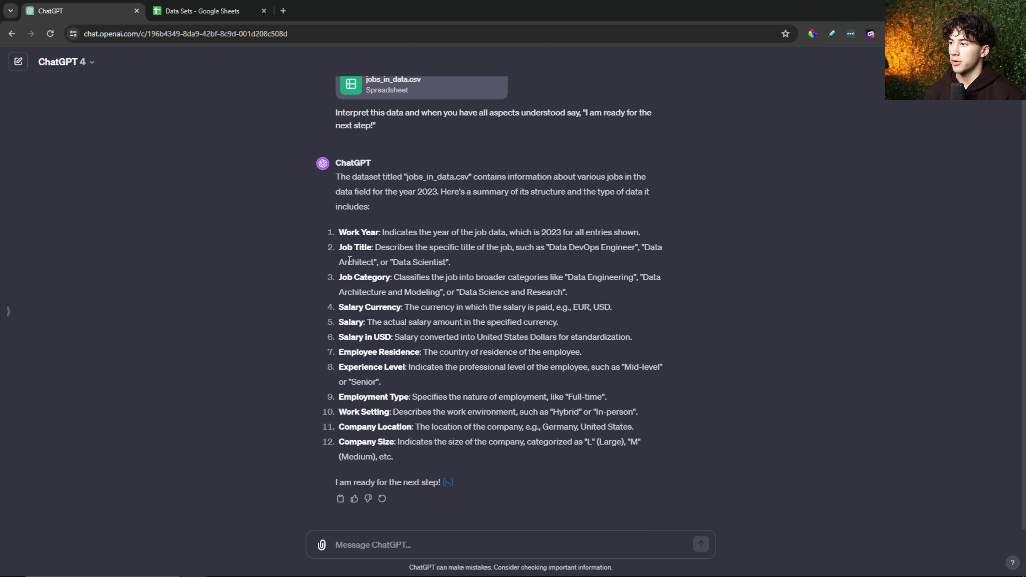
{"action": "left_click_drag", "start_coordinate": [338, 233], "coordinate": [555, 381]}
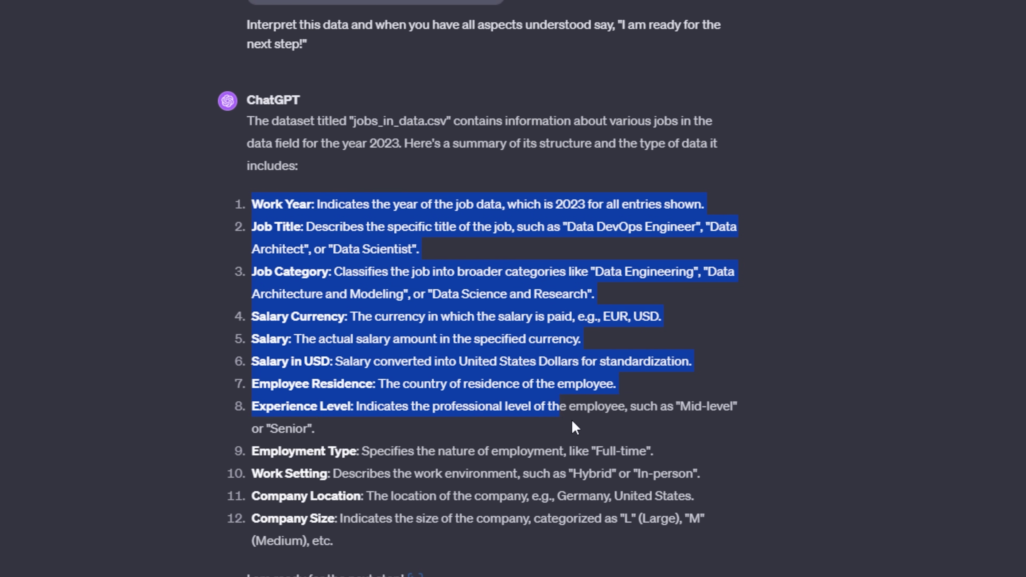
{"action": "left_click_drag", "start_coordinate": [575, 427], "coordinate": [742, 522]}
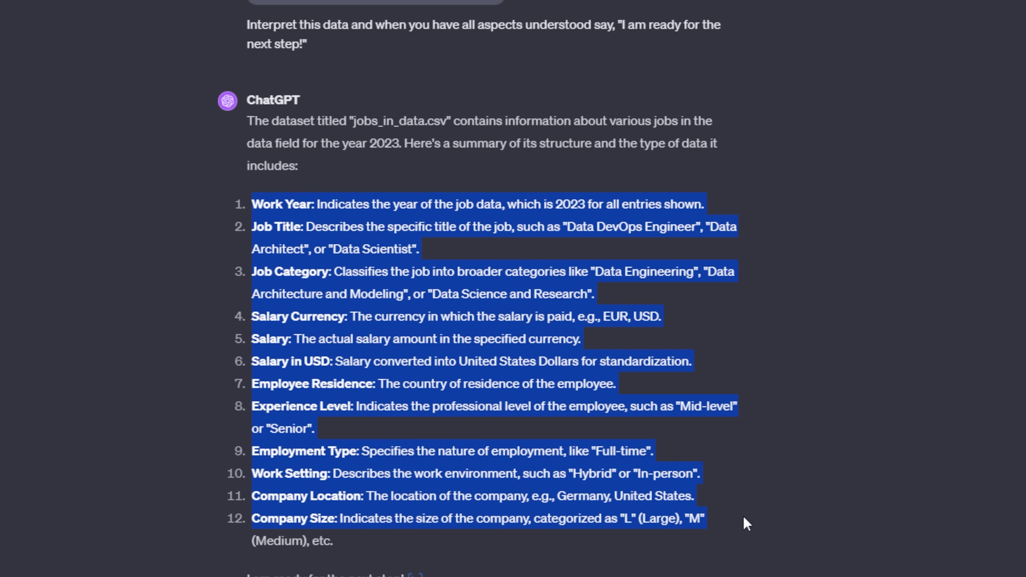
{"action": "left_click", "coordinate": [739, 520]}
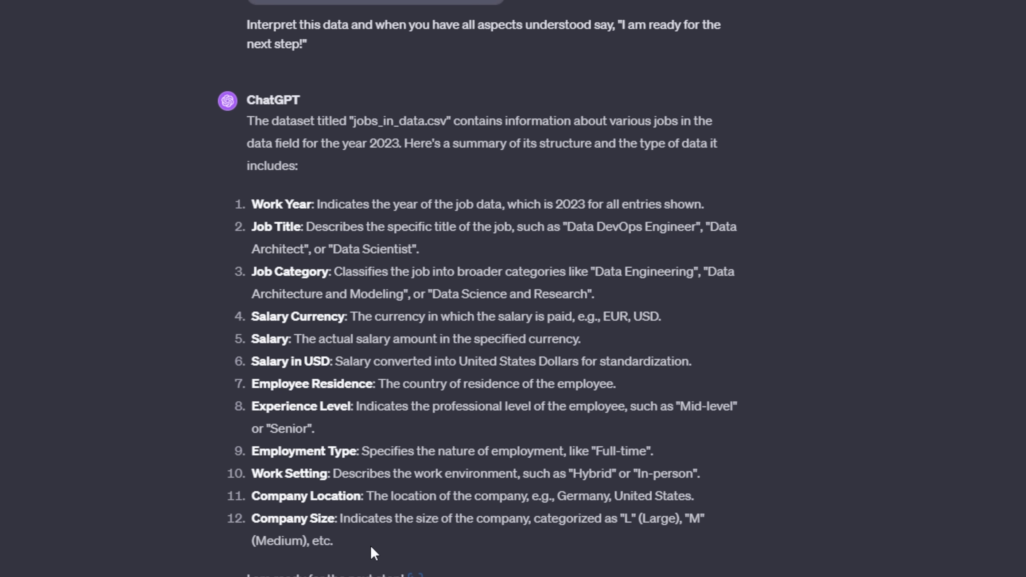
{"action": "left_click_drag", "start_coordinate": [248, 574], "coordinate": [420, 448]}
{"action": "scroll", "coordinate": [568, 444], "scroll_direction": "up", "scroll_amount": 1}
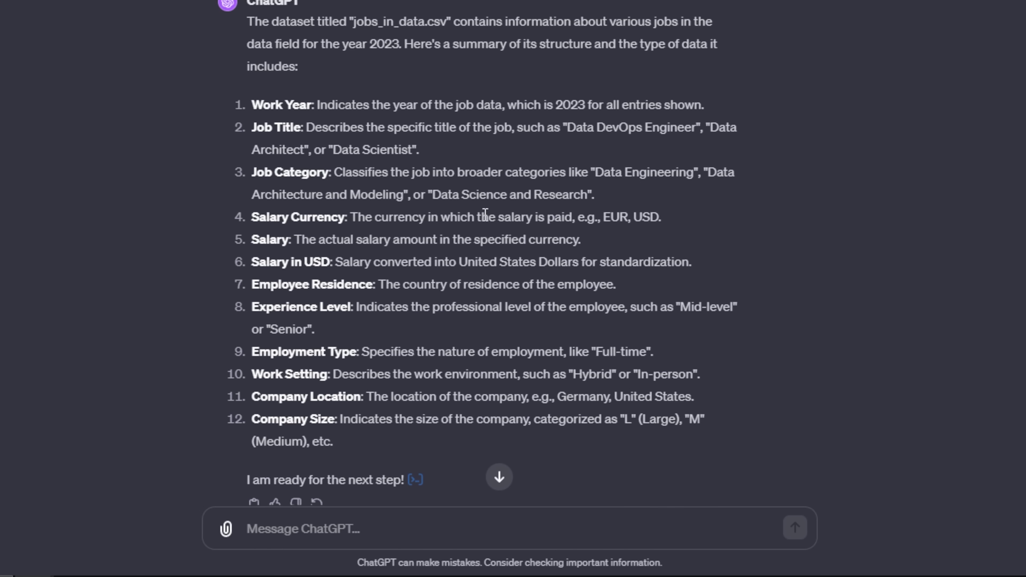
{"action": "scroll", "coordinate": [487, 206], "scroll_direction": "down", "scroll_amount": 1}
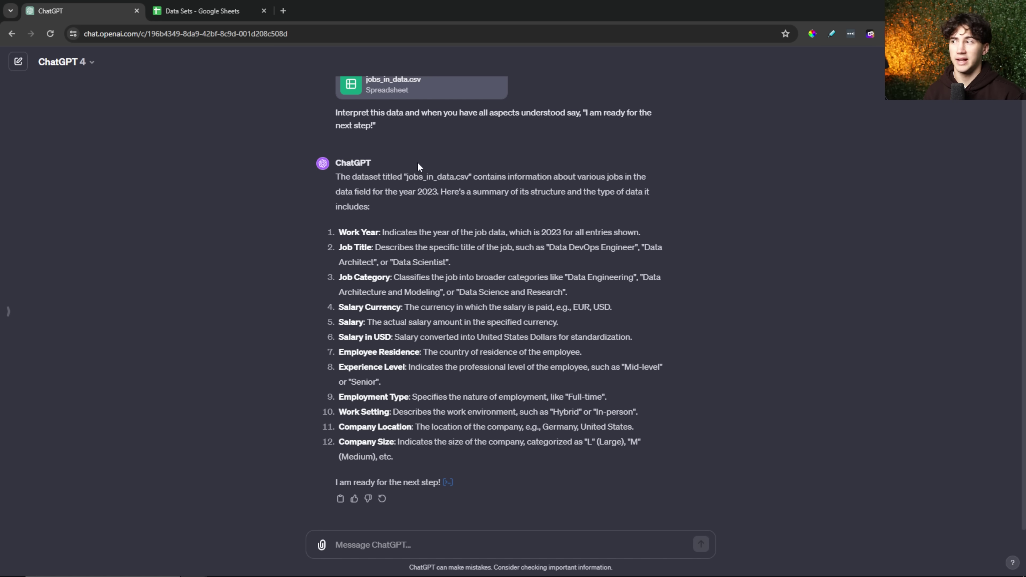
Glance at the Data Sets spreadsheet, then return to the ChatGPT conversation
{"action": "left_click", "coordinate": [206, 12]}
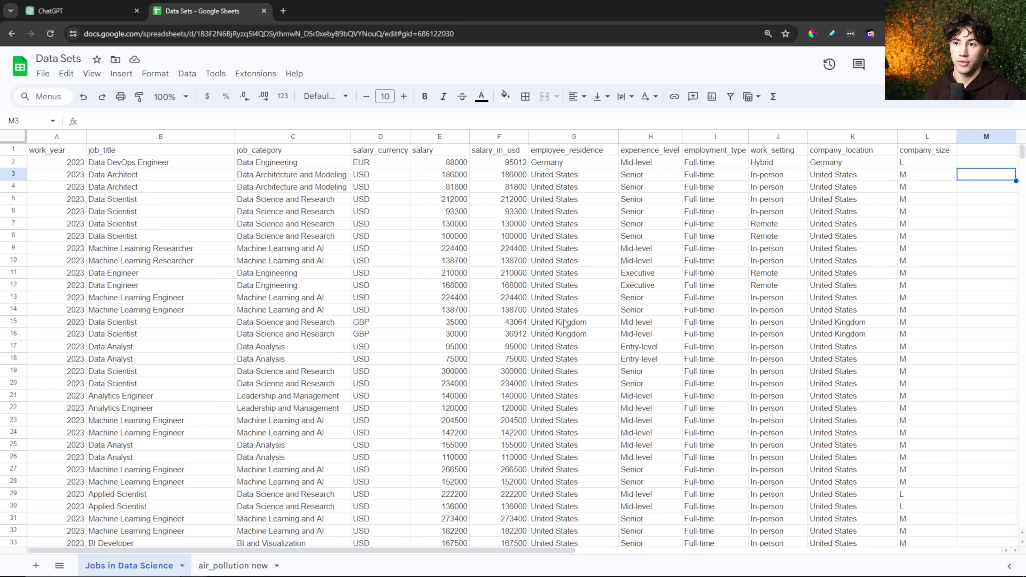
{"action": "left_click", "coordinate": [80, 13]}
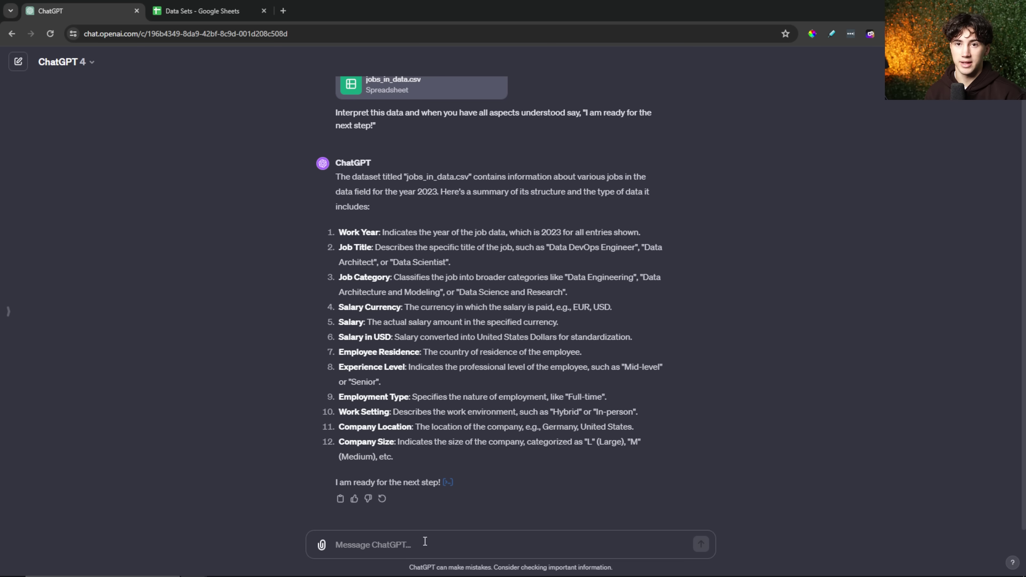
Ask ChatGPT to clean anything in the data needed for better future analysis
{"action": "type", "text": "Clean "}
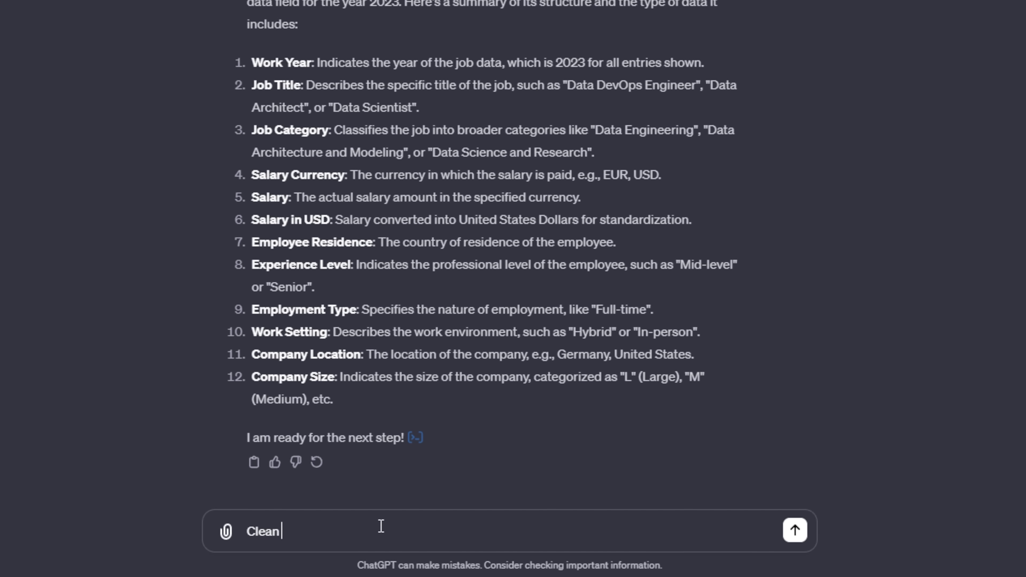
{"action": "type", "text": "this data if"}
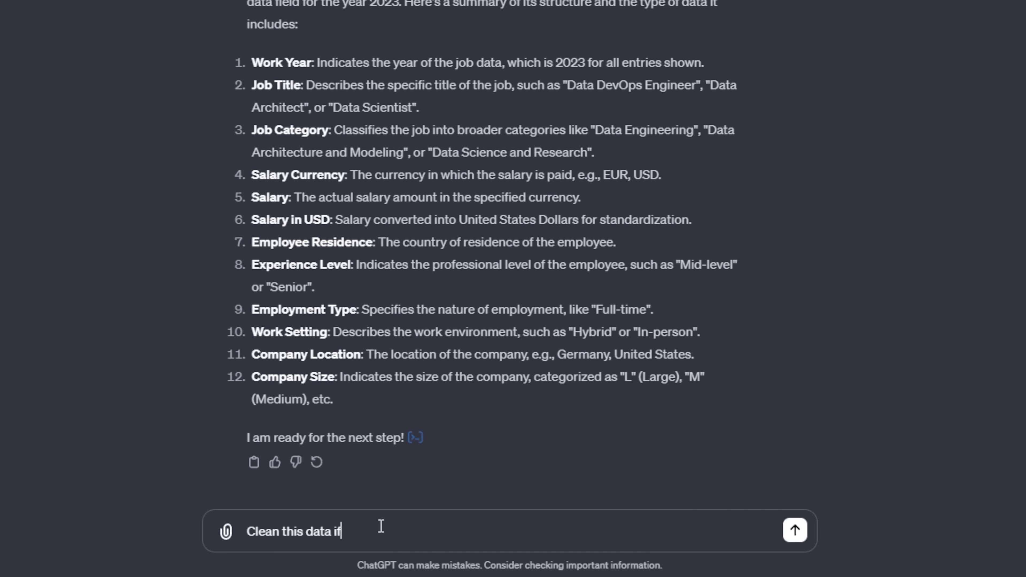
{"action": "type", "text": " there is anything"}
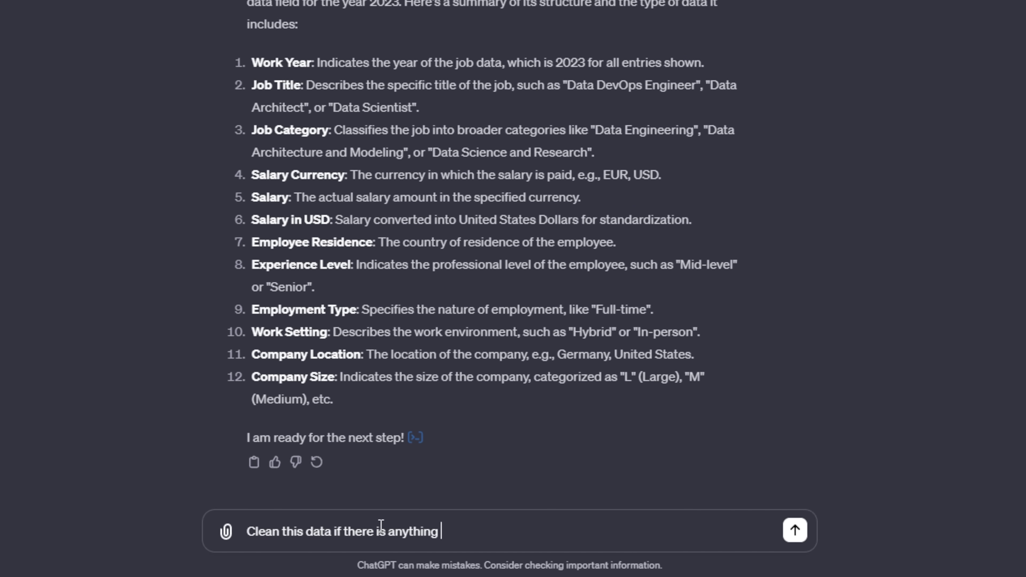
{"action": "type", "text": "that needs to be "}
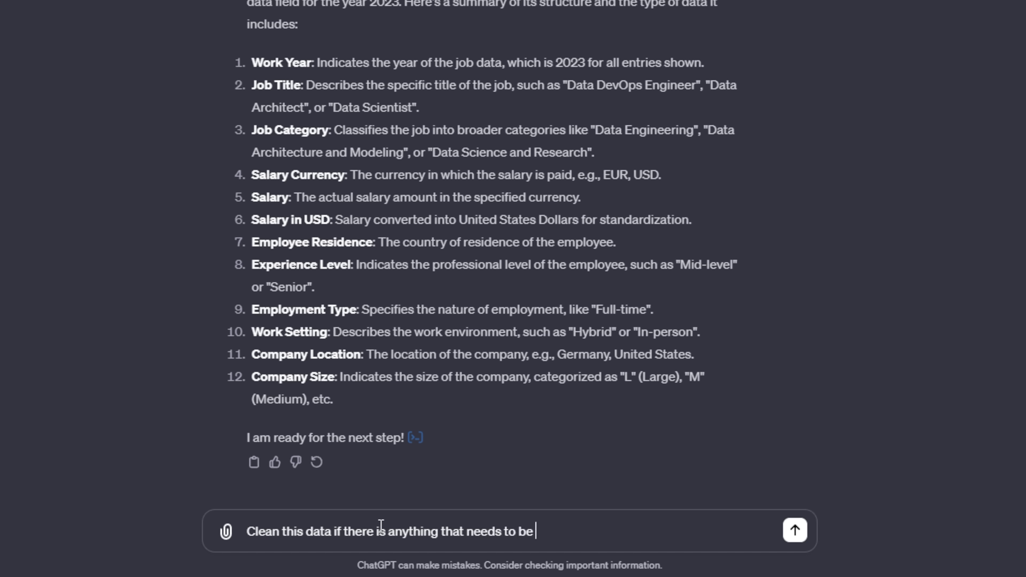
{"action": "type", "text": "done for better"}
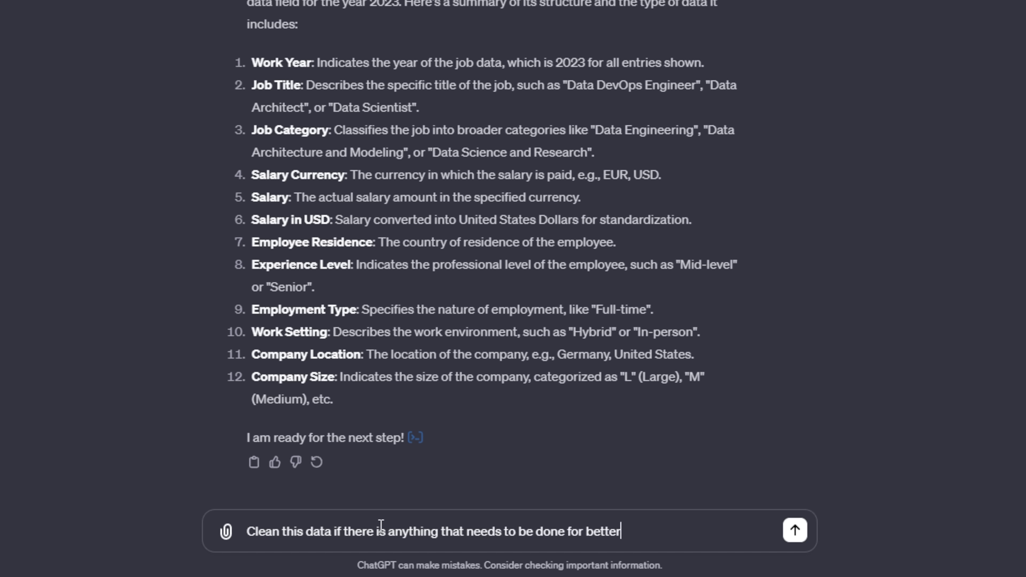
{"action": "type", "text": " analysis in"}
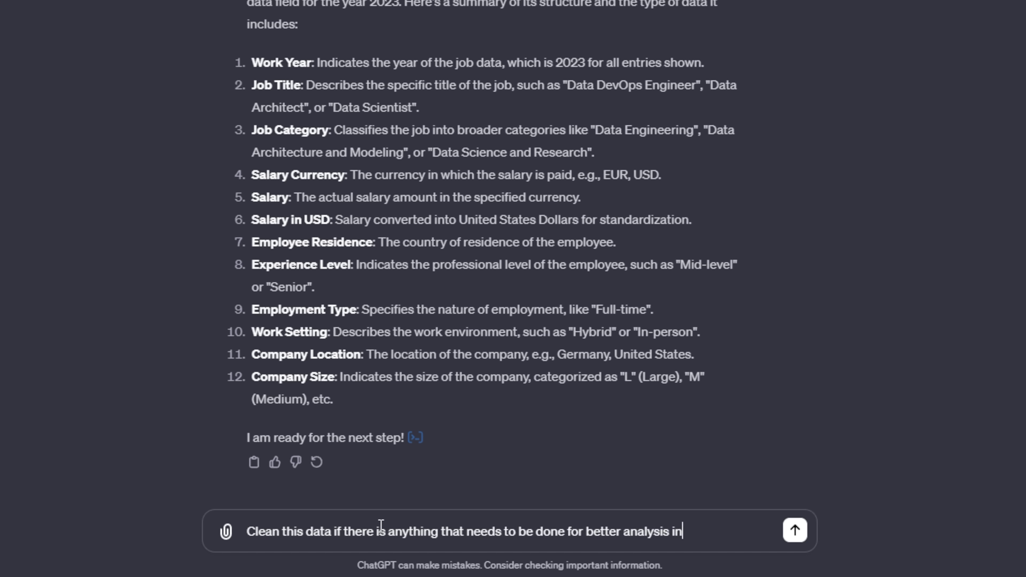
{"action": "type", "text": " the future."}
{"action": "left_click", "coordinate": [793, 531]}
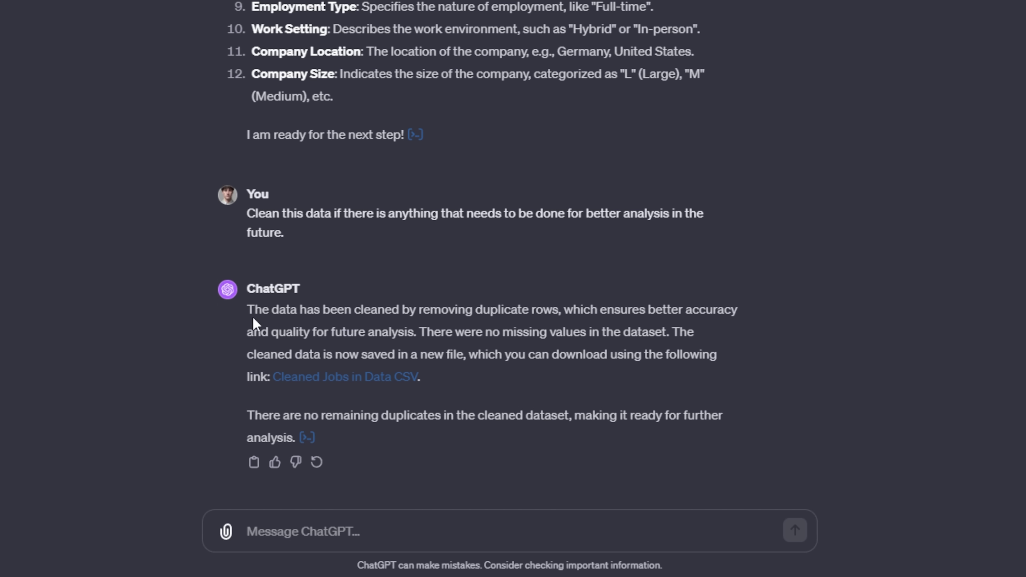
Read the duplicate-removal summary and download the Cleaned Jobs in Data CSV file
{"action": "left_click_drag", "start_coordinate": [247, 311], "coordinate": [712, 311]}
{"action": "left_click_drag", "start_coordinate": [254, 334], "coordinate": [675, 335]}
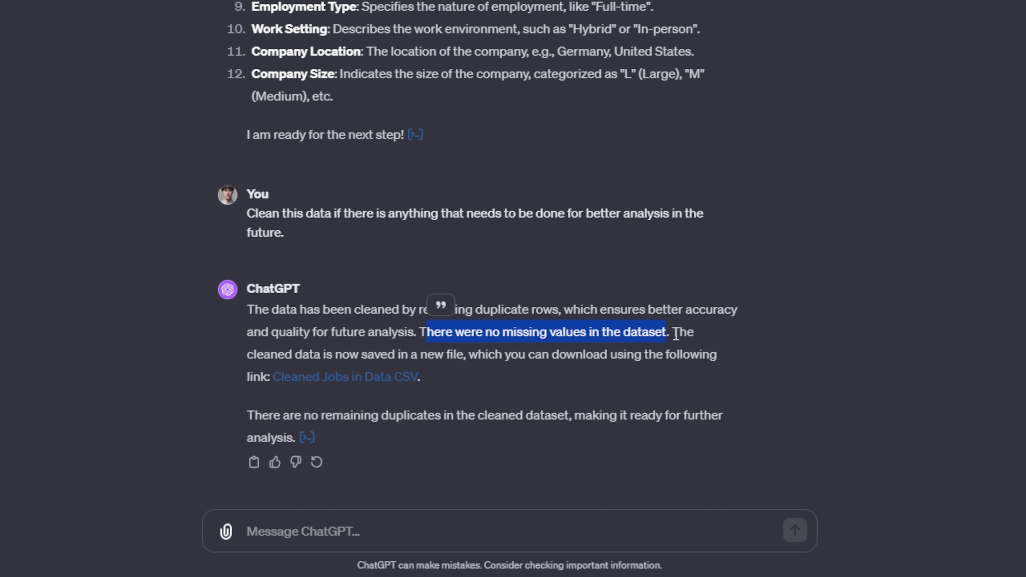
{"action": "double_click", "coordinate": [678, 334]}
{"action": "left_click_drag", "start_coordinate": [253, 352], "coordinate": [719, 352]}
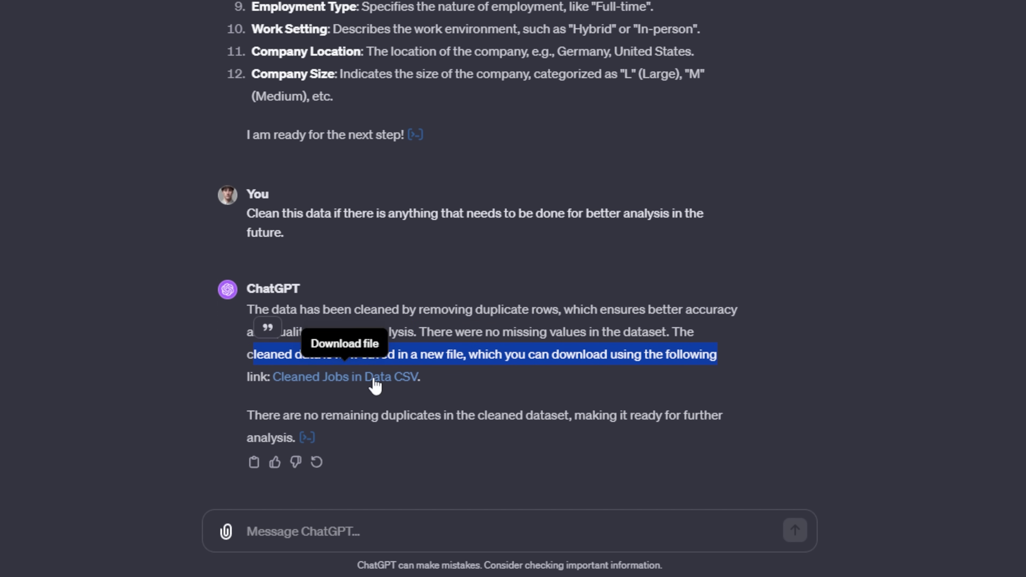
{"action": "left_click_drag", "start_coordinate": [270, 378], "coordinate": [247, 310]}
{"action": "left_click_drag", "start_coordinate": [272, 377], "coordinate": [441, 390]}
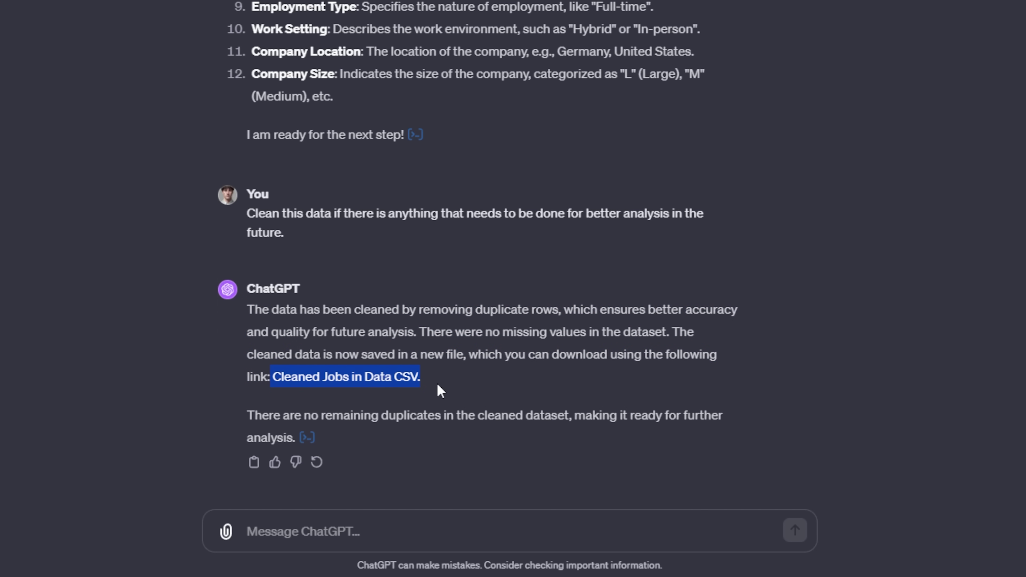
{"action": "left_click", "coordinate": [482, 392]}
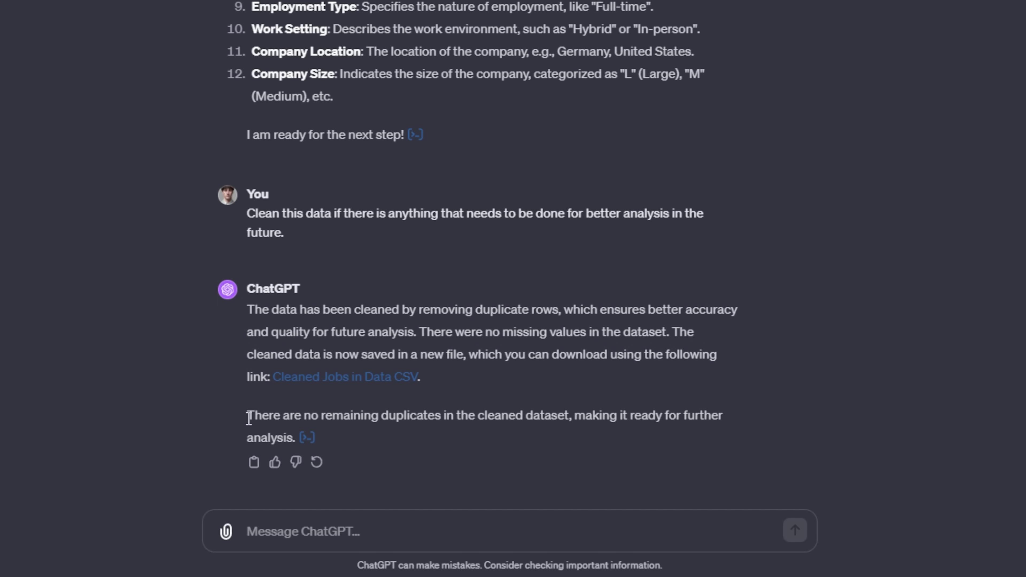
{"action": "left_click_drag", "start_coordinate": [249, 418], "coordinate": [692, 428]}
{"action": "left_click_drag", "start_coordinate": [247, 438], "coordinate": [271, 438]}
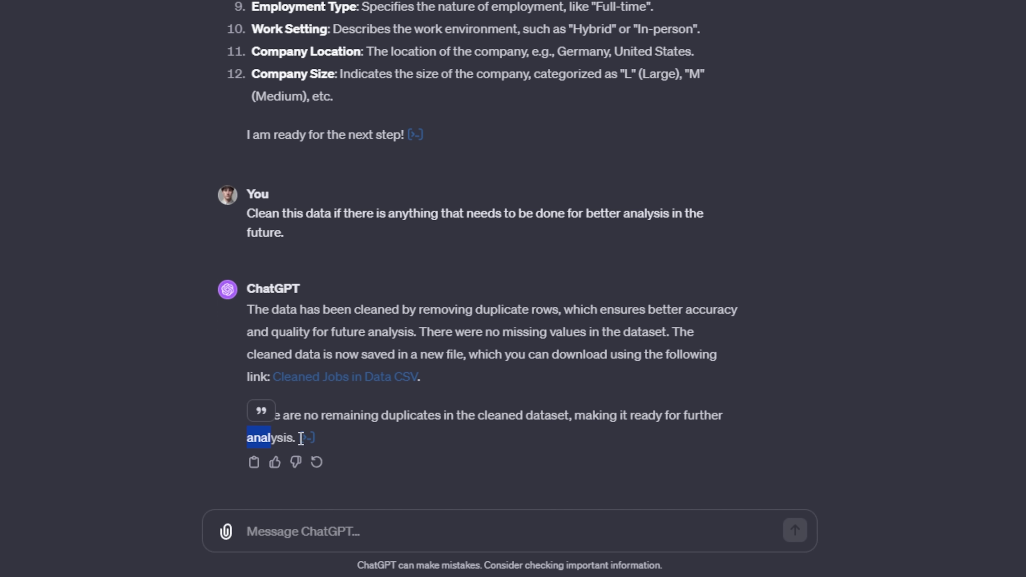
{"action": "left_click", "coordinate": [461, 452]}
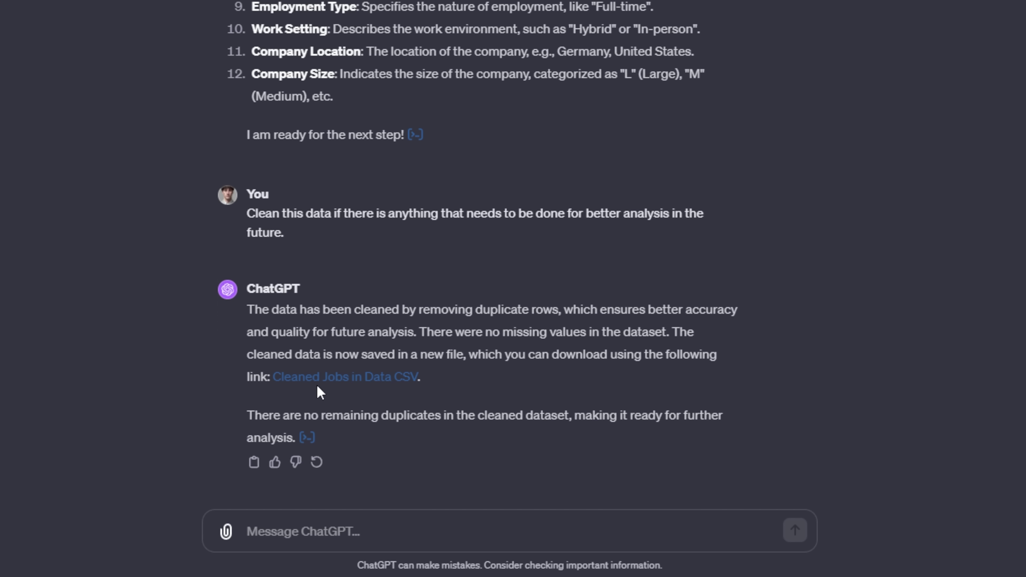
{"action": "left_click", "coordinate": [349, 382]}
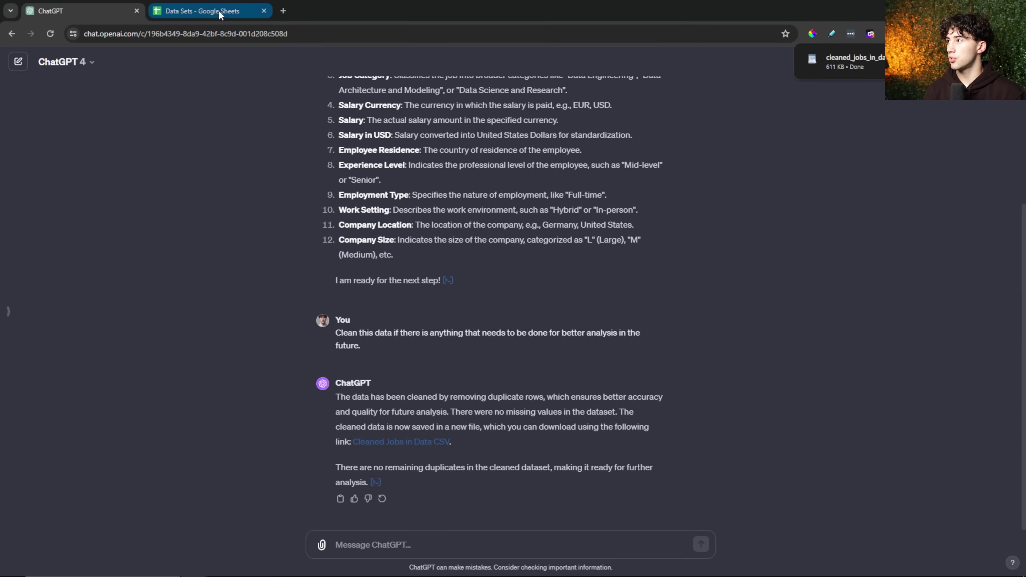
Import cleaned_jobs_in_data.csv into a new blank Sheet2, replacing the current sheet's contents
{"action": "left_click", "coordinate": [220, 12]}
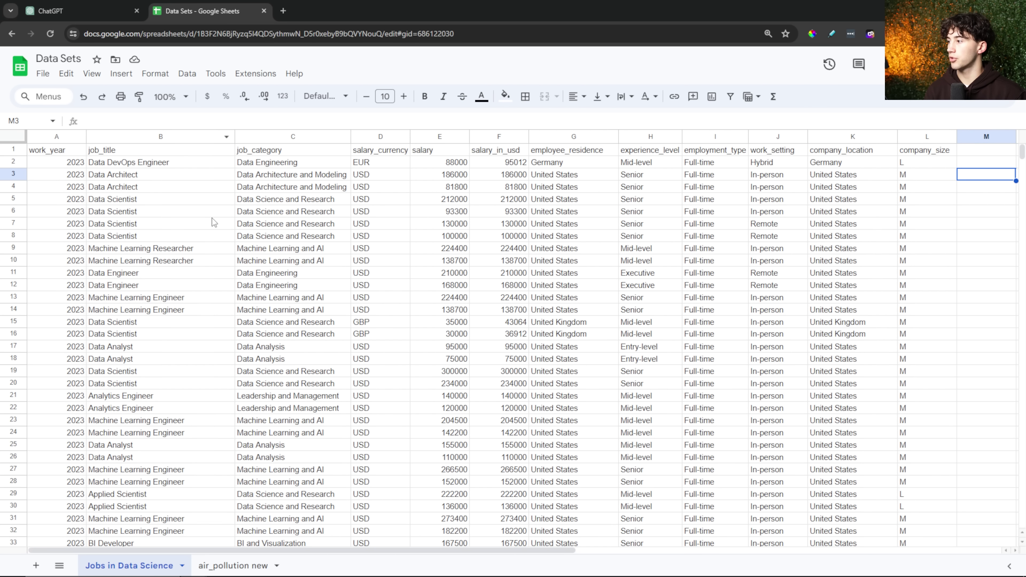
{"action": "left_click", "coordinate": [36, 567]}
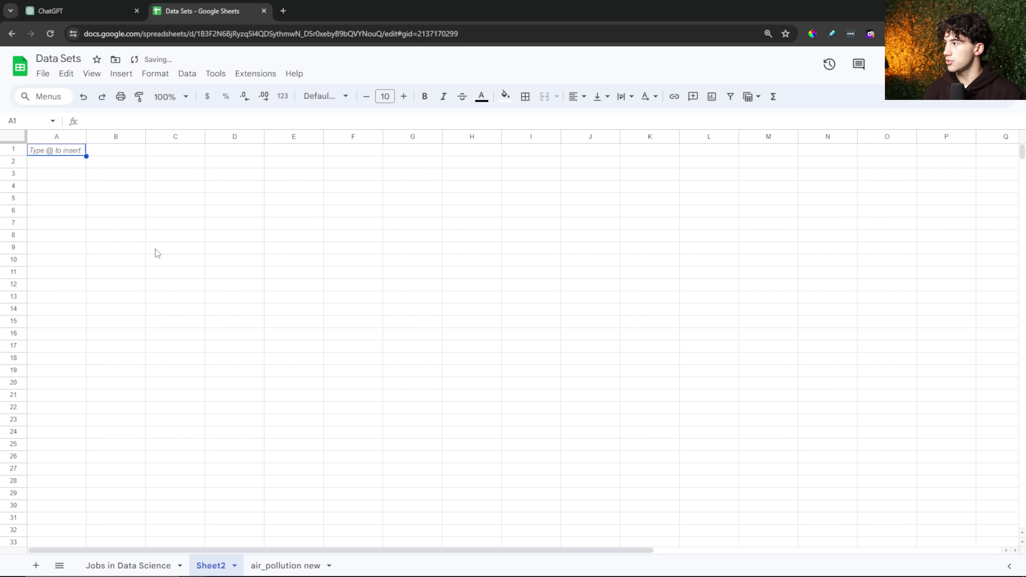
{"action": "left_click", "coordinate": [49, 77]}
{"action": "left_click", "coordinate": [53, 132]}
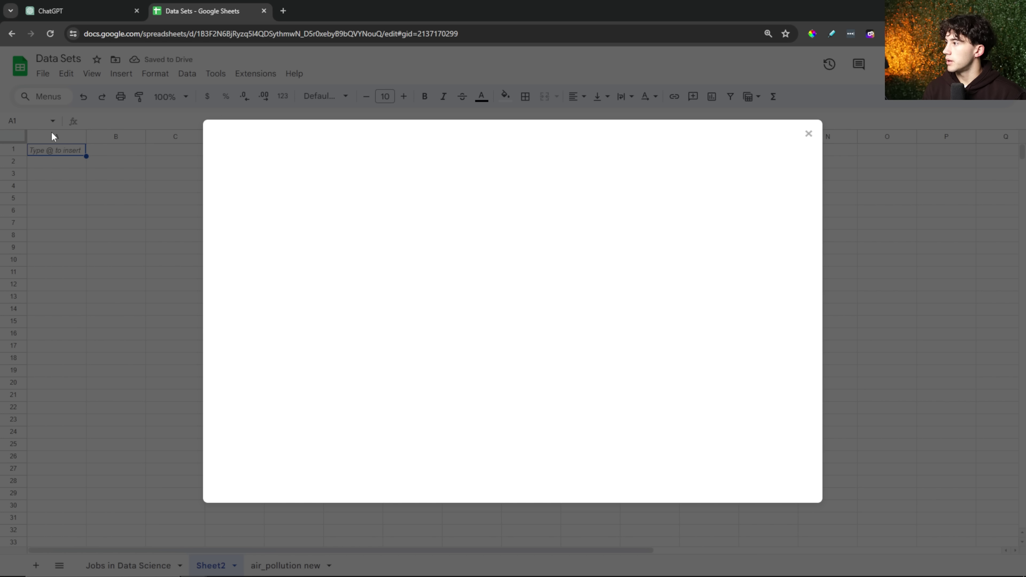
{"action": "left_click", "coordinate": [405, 185]}
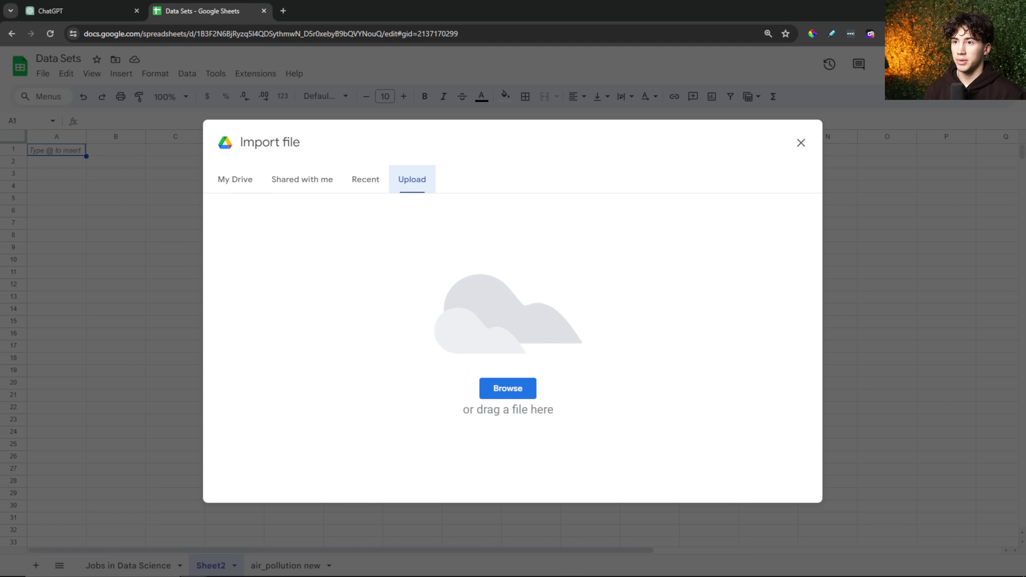
{"action": "left_click", "coordinate": [956, 33]}
{"action": "left_click_drag", "start_coordinate": [848, 83], "coordinate": [510, 267]}
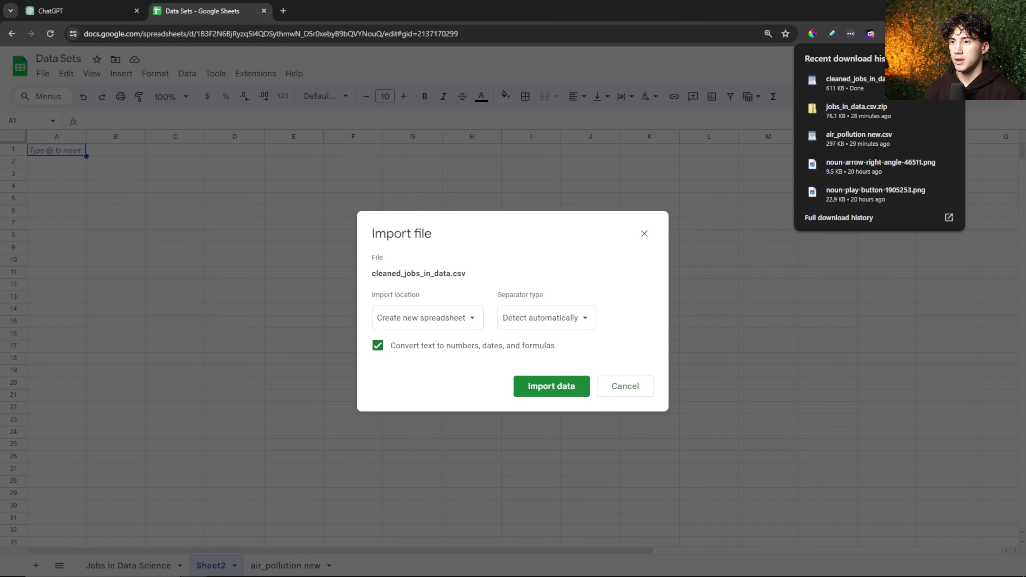
{"action": "left_click", "coordinate": [443, 319]}
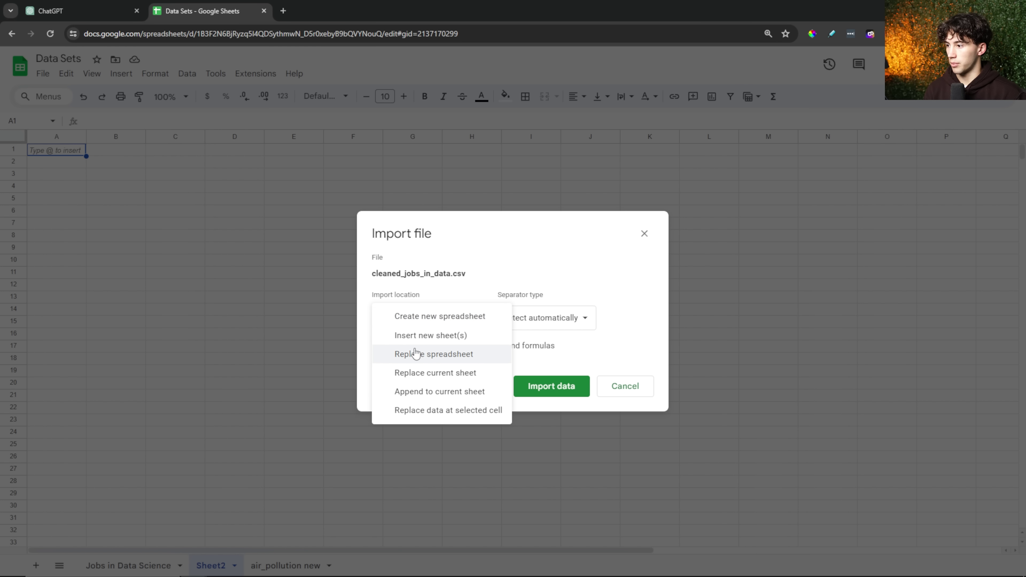
{"action": "left_click", "coordinate": [418, 374]}
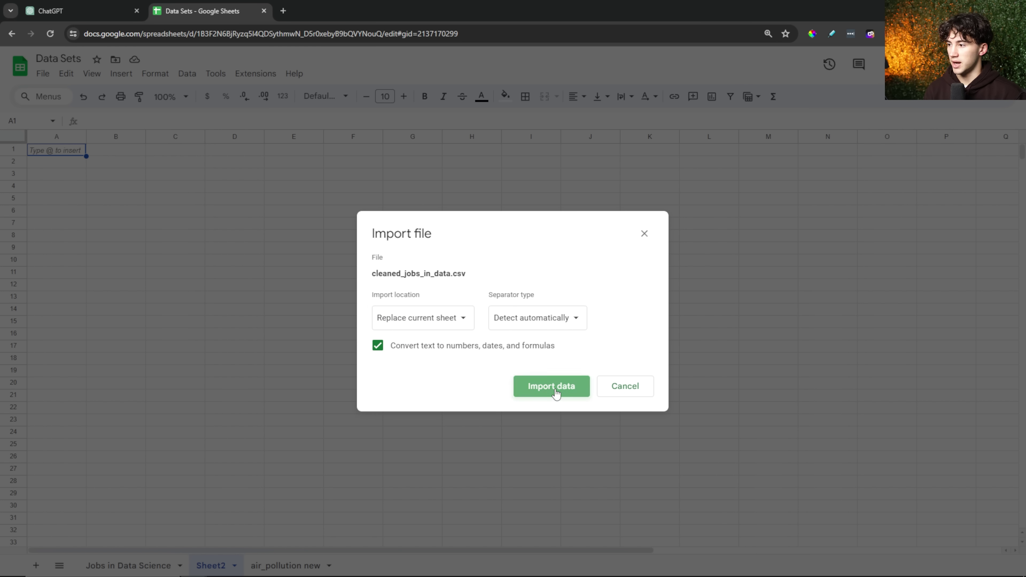
{"action": "left_click", "coordinate": [555, 392]}
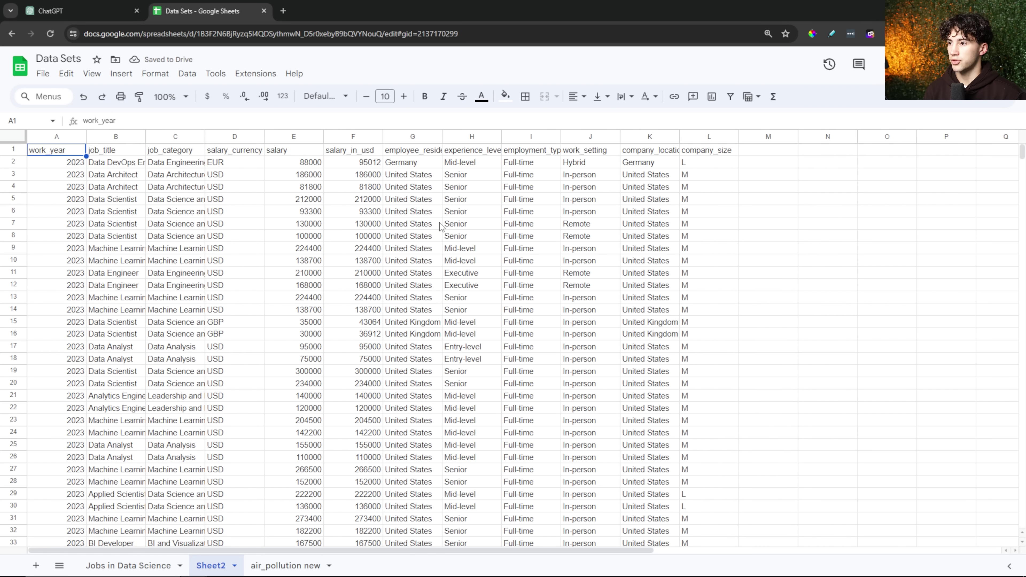
Scroll through the imported records, then switch to the Jobs in Data Science sheet
{"action": "scroll", "coordinate": [429, 214], "scroll_direction": "down", "scroll_amount": 10}
{"action": "scroll", "coordinate": [425, 211], "scroll_direction": "down", "scroll_amount": 20}
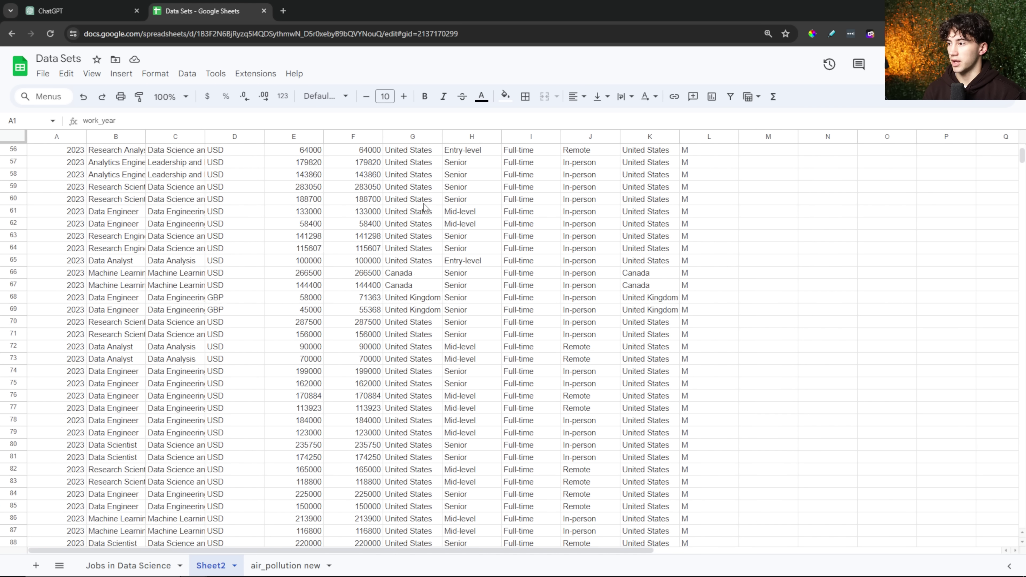
{"action": "scroll", "coordinate": [407, 206], "scroll_direction": "down", "scroll_amount": 5}
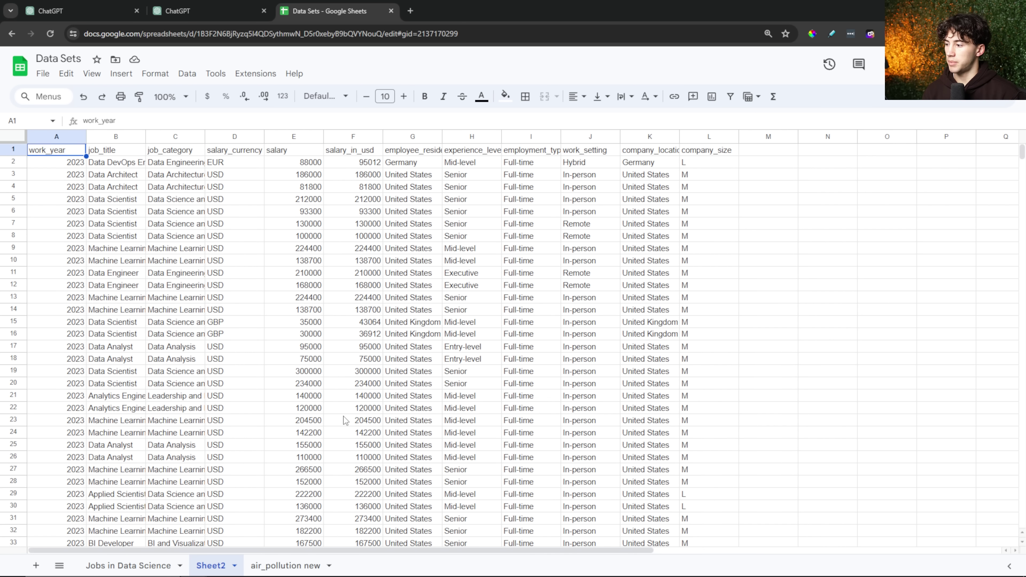
{"action": "left_click", "coordinate": [129, 565]}
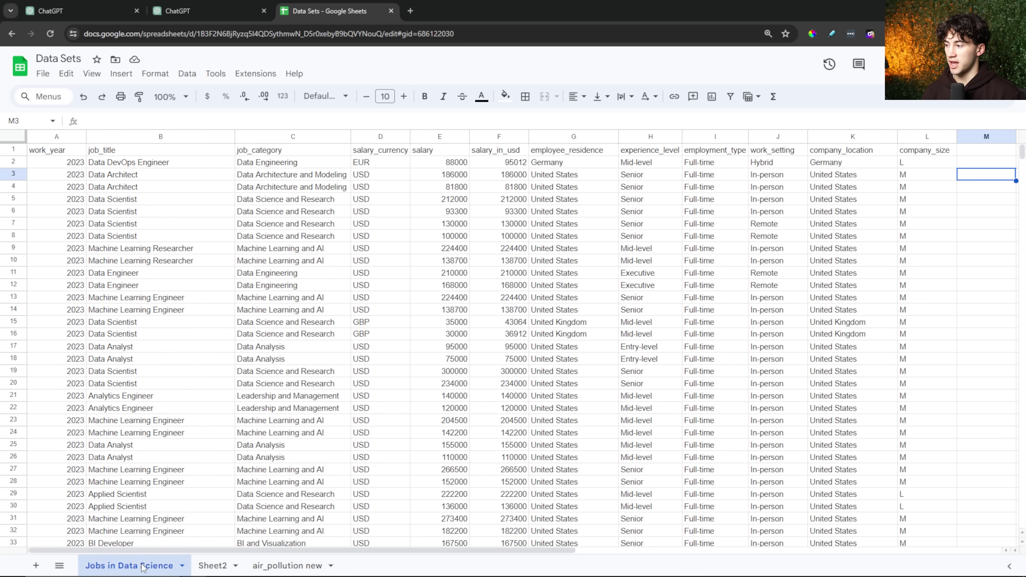
Return to Sheet2 holding the imported cleaned jobs data
{"action": "left_click", "coordinate": [207, 566]}
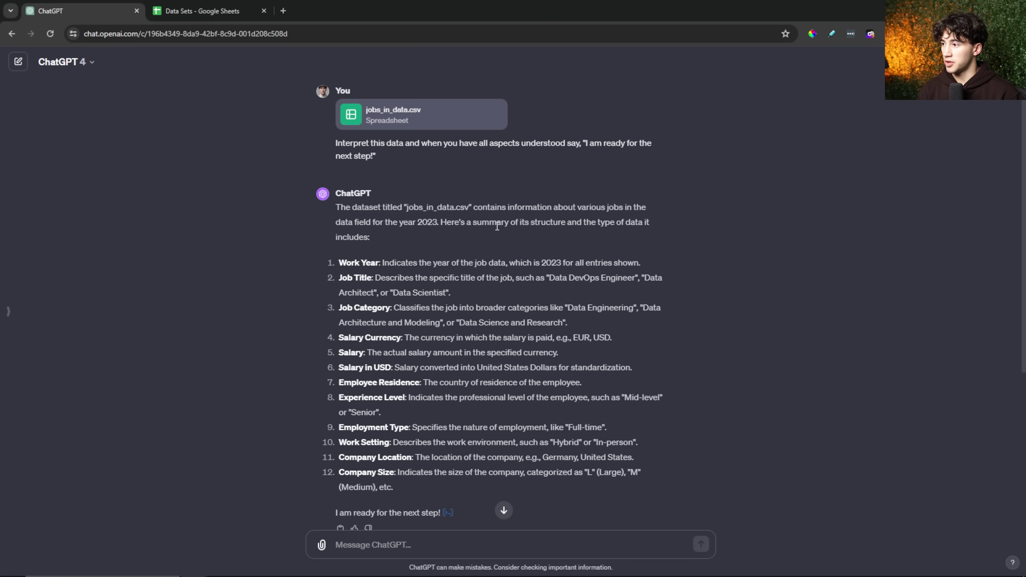
Ask ChatGPT 'Are there any trends within this data set?'
{"action": "scroll", "coordinate": [521, 271], "scroll_direction": "down", "scroll_amount": 7}
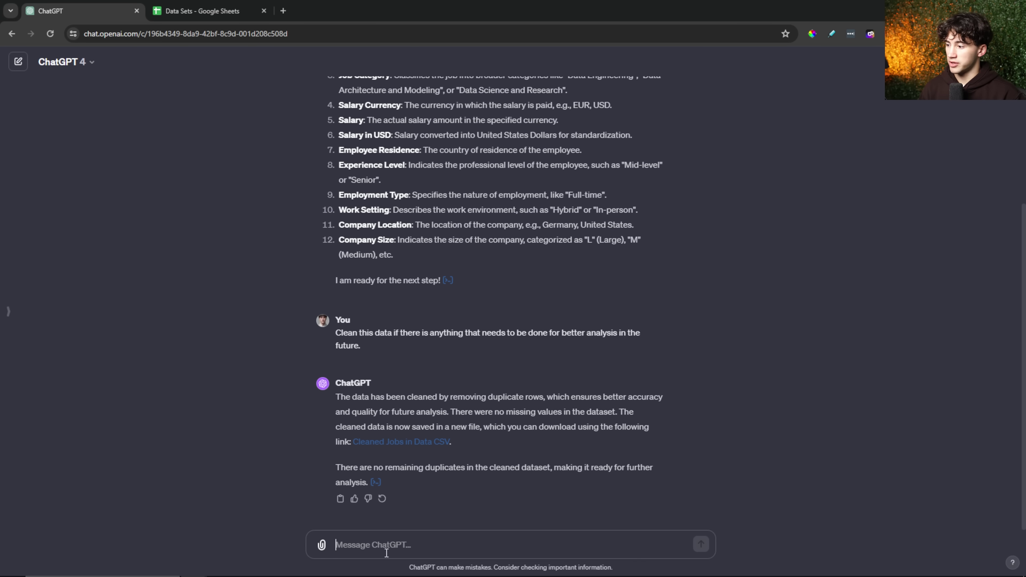
{"action": "left_click", "coordinate": [420, 549]}
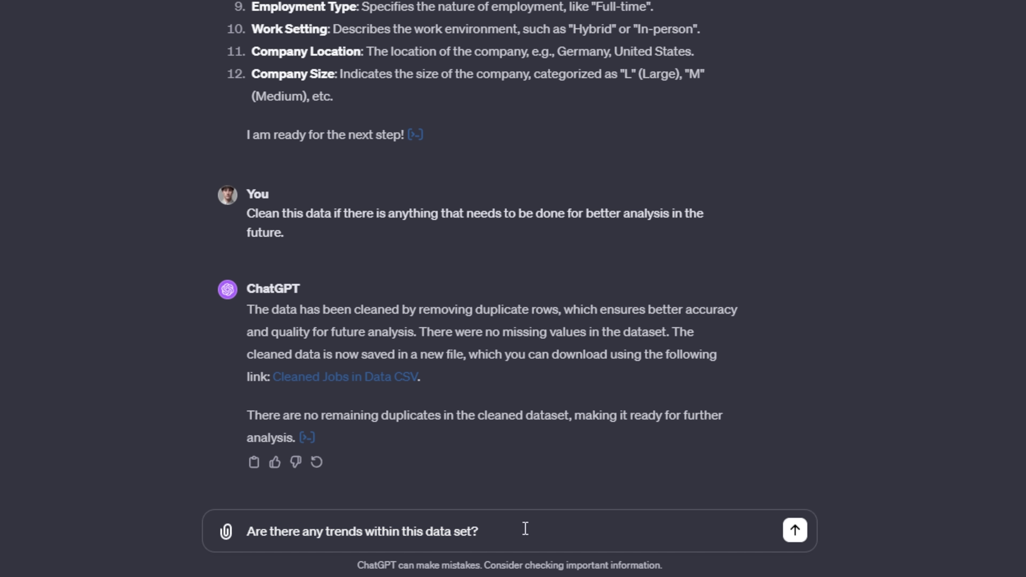
{"action": "left_click_drag", "start_coordinate": [525, 530], "coordinate": [274, 534]}
{"action": "left_click", "coordinate": [574, 527]}
{"action": "left_click", "coordinate": [795, 531]}
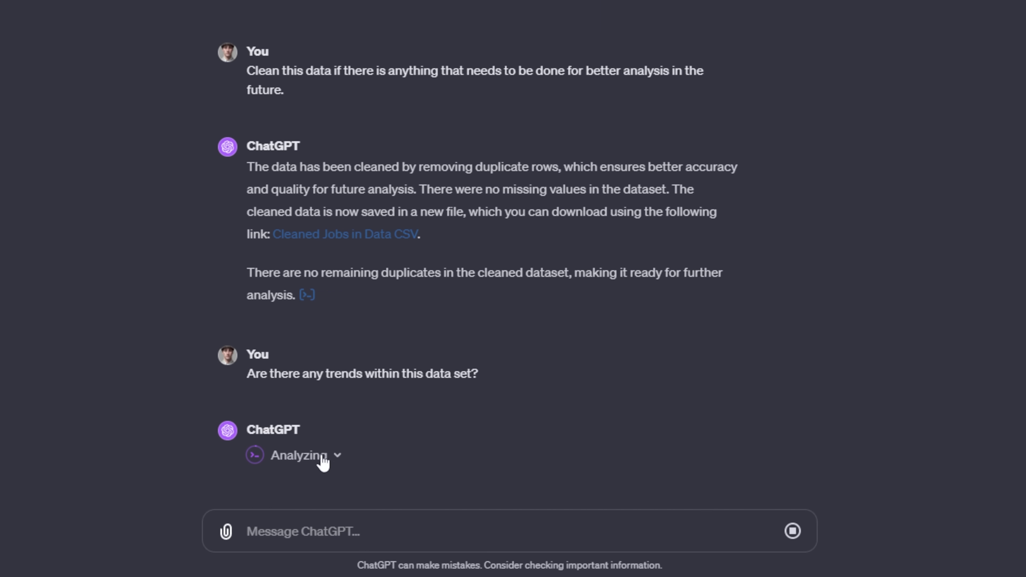
Expand the Analyzing section to view the Python code, then collapse it again
{"action": "left_click", "coordinate": [337, 456]}
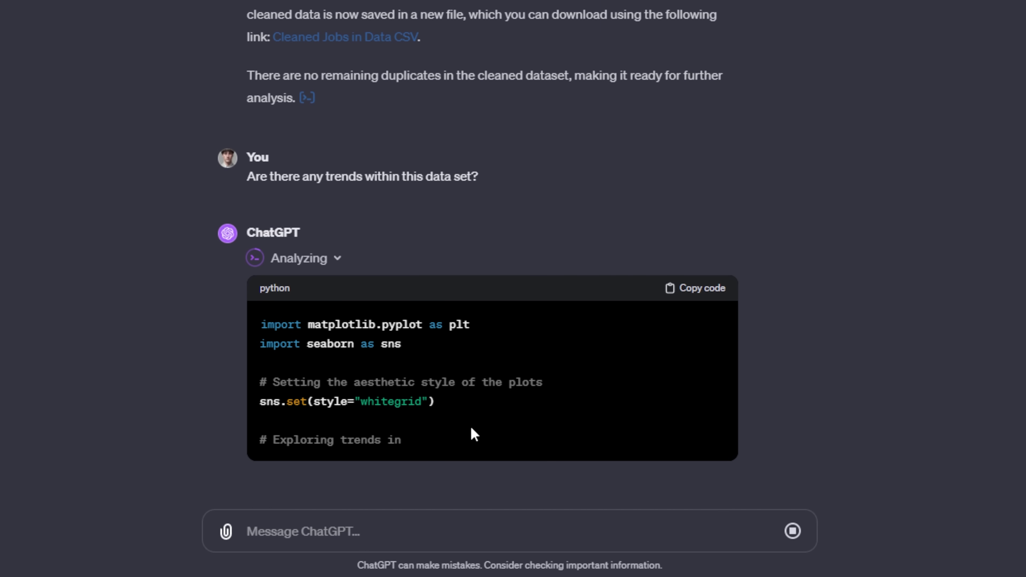
{"action": "scroll", "coordinate": [493, 429], "scroll_direction": "down", "scroll_amount": 2}
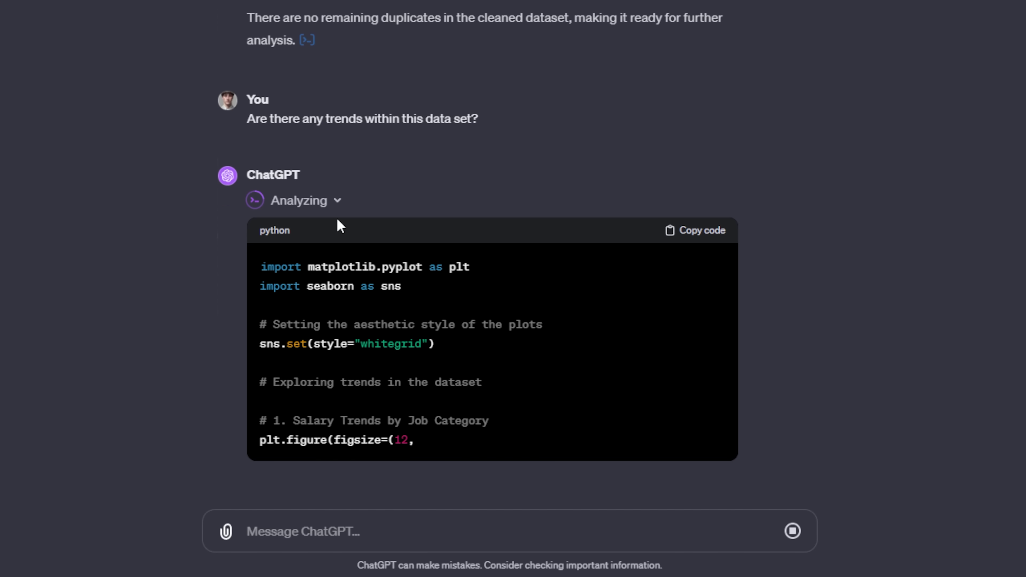
{"action": "left_click", "coordinate": [337, 199]}
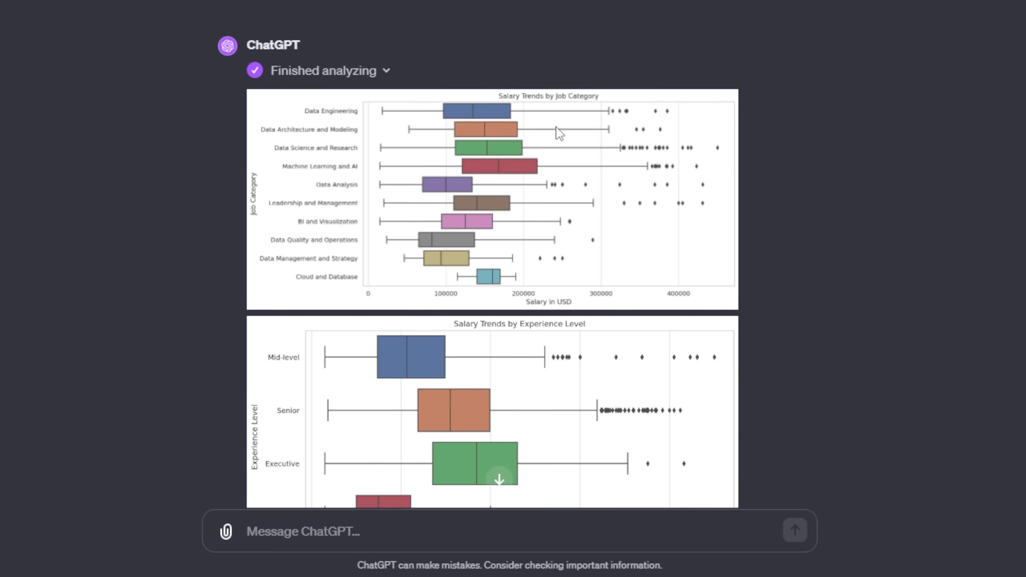
Highlight the trend headings, from Salary Trends by Job Category to Number of Jobs by Company Size
{"action": "scroll", "coordinate": [551, 125], "scroll_direction": "down", "scroll_amount": 12}
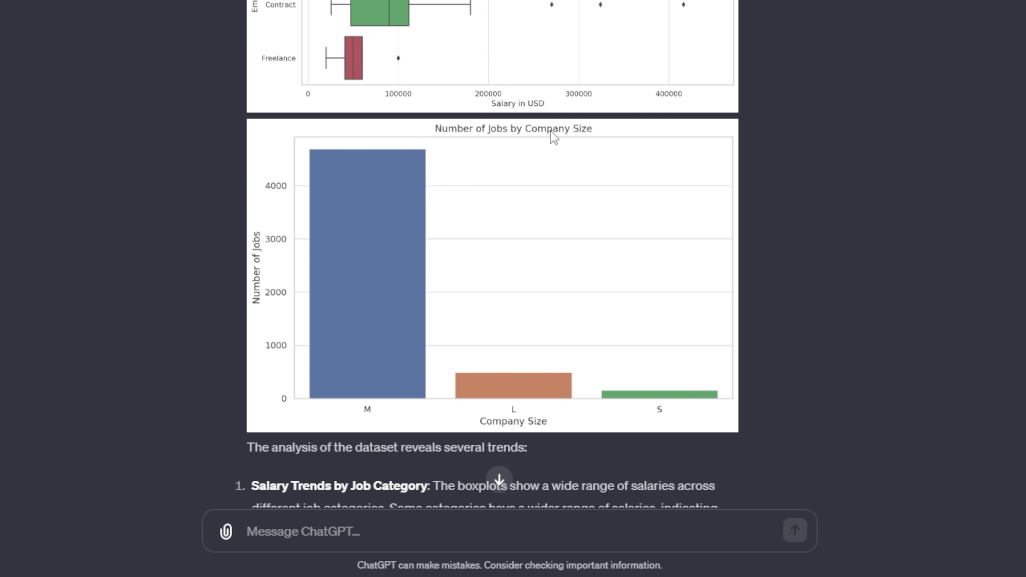
{"action": "scroll", "coordinate": [546, 135], "scroll_direction": "down", "scroll_amount": 8}
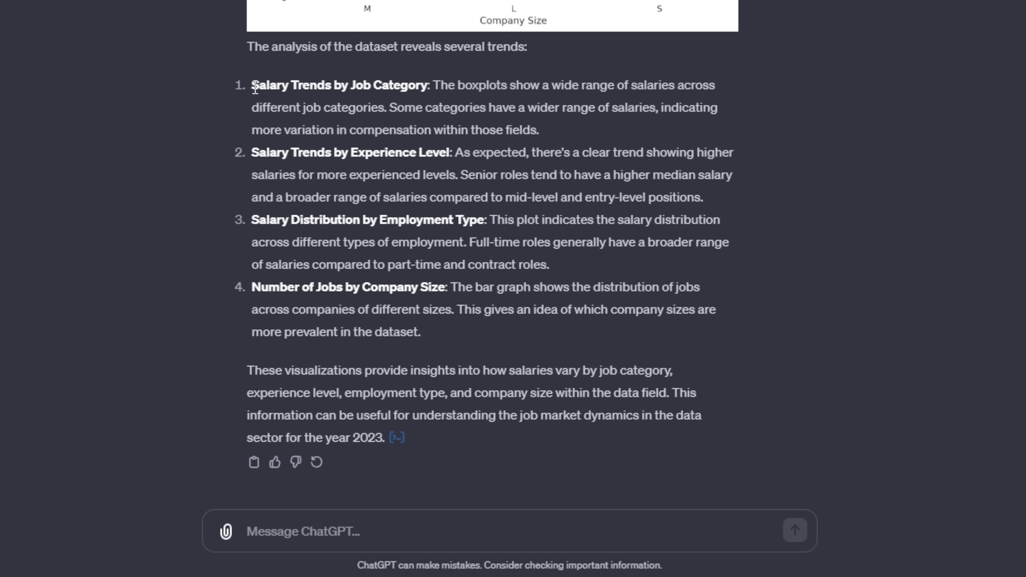
{"action": "left_click_drag", "start_coordinate": [256, 86], "coordinate": [427, 84]}
{"action": "left_click_drag", "start_coordinate": [260, 153], "coordinate": [447, 154]}
{"action": "left_click_drag", "start_coordinate": [251, 219], "coordinate": [487, 222]}
{"action": "left_click_drag", "start_coordinate": [253, 288], "coordinate": [444, 287]}
{"action": "left_click", "coordinate": [534, 288]}
{"action": "left_click_drag", "start_coordinate": [431, 85], "coordinate": [540, 126]}
{"action": "scroll", "coordinate": [555, 123], "scroll_direction": "up", "scroll_amount": 15}
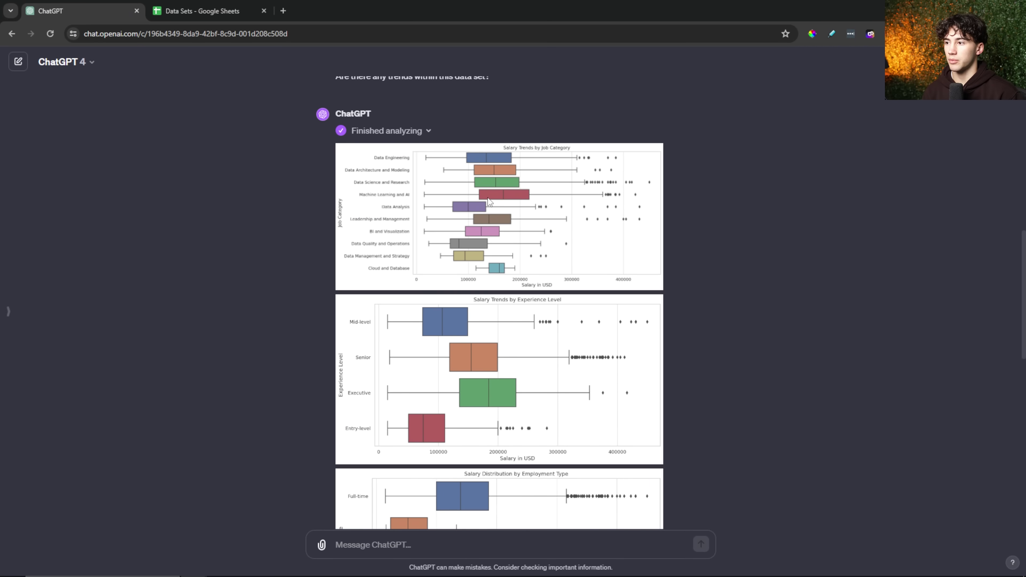
{"action": "scroll", "coordinate": [531, 176], "scroll_direction": "up", "scroll_amount": 6}
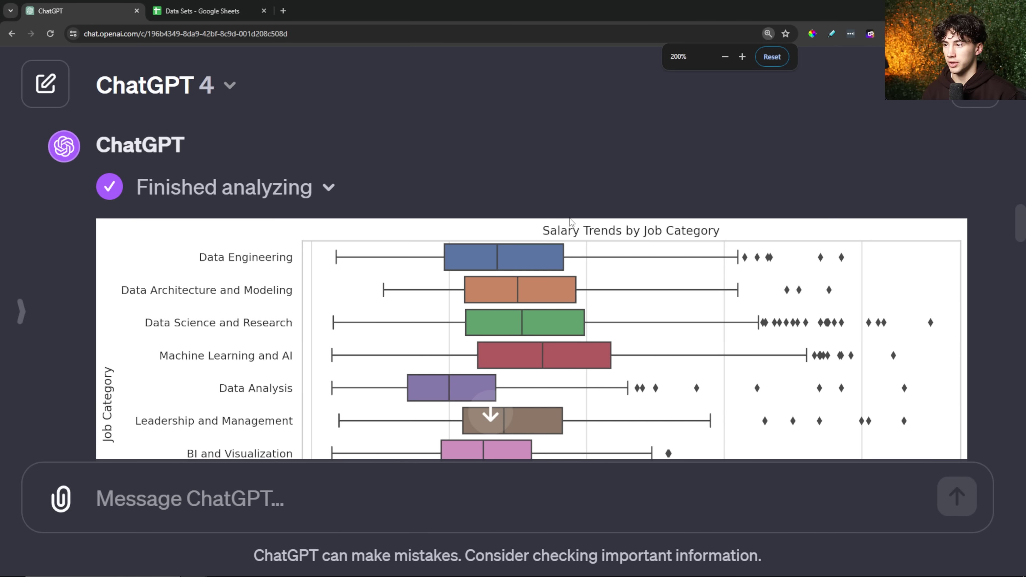
{"action": "scroll", "coordinate": [566, 213], "scroll_direction": "down", "scroll_amount": 1}
{"action": "scroll", "coordinate": [569, 208], "scroll_direction": "up", "scroll_amount": 2}
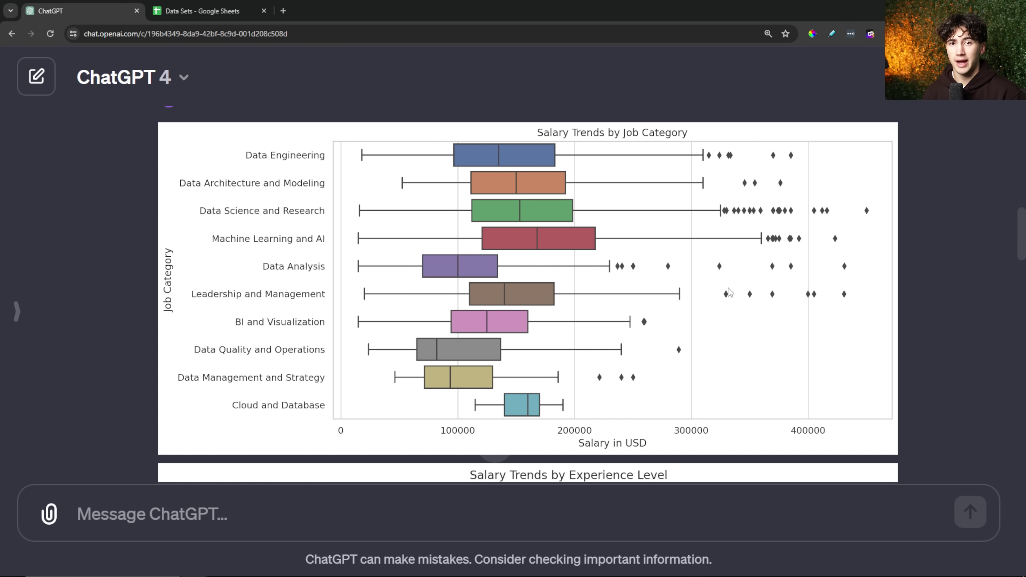
{"action": "scroll", "coordinate": [728, 292], "scroll_direction": "down", "scroll_amount": 8}
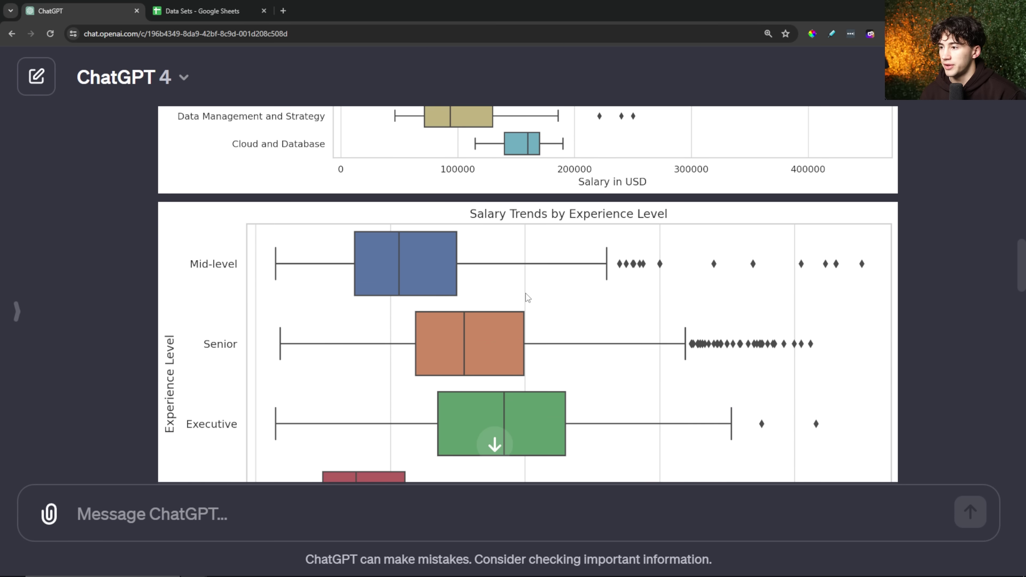
{"action": "scroll", "coordinate": [461, 206], "scroll_direction": "down", "scroll_amount": 1}
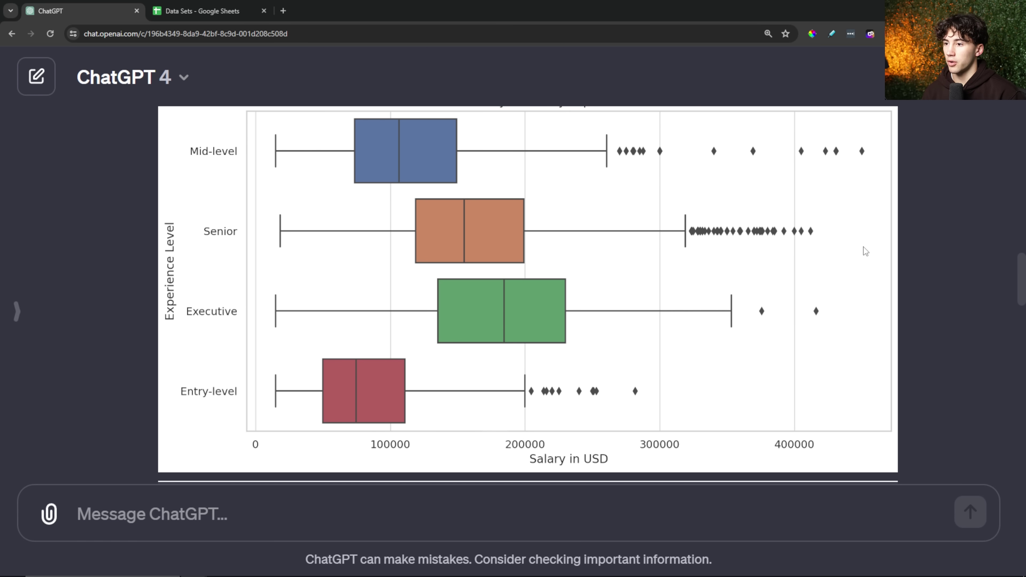
{"action": "scroll", "coordinate": [1023, 278], "scroll_direction": "up", "scroll_amount": 1}
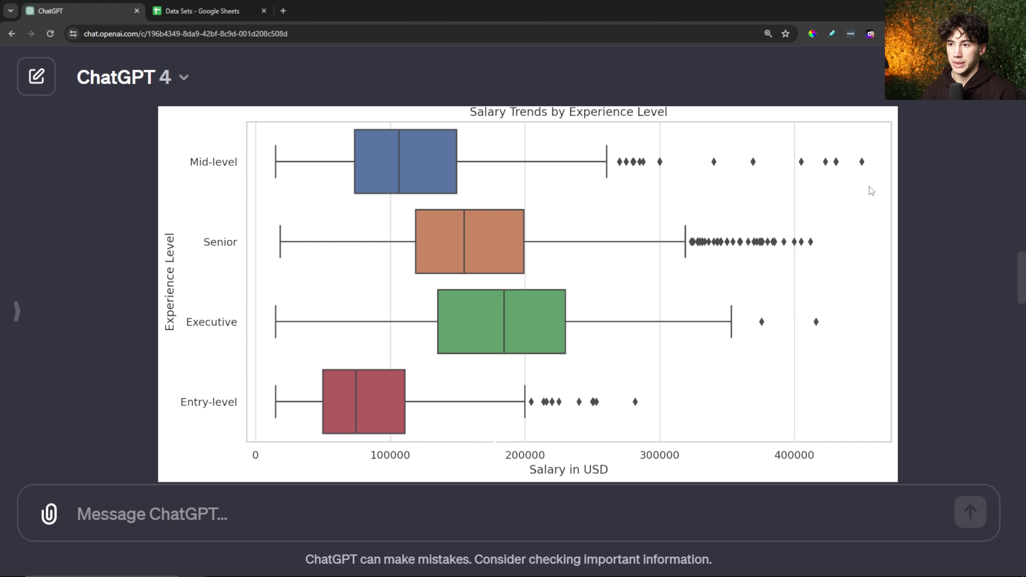
{"action": "scroll", "coordinate": [539, 410], "scroll_direction": "down", "scroll_amount": 1}
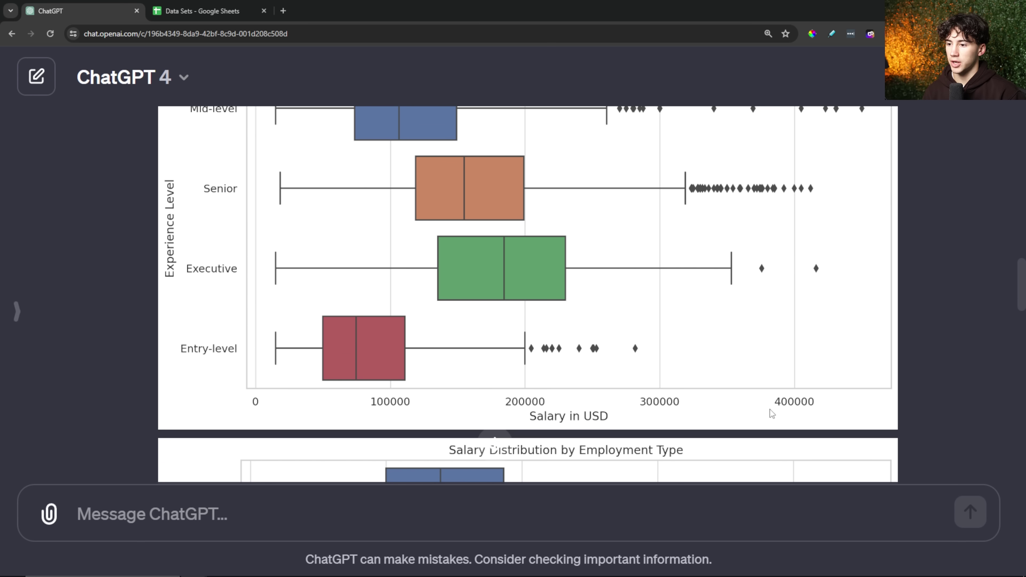
{"action": "scroll", "coordinate": [803, 413], "scroll_direction": "up", "scroll_amount": 1}
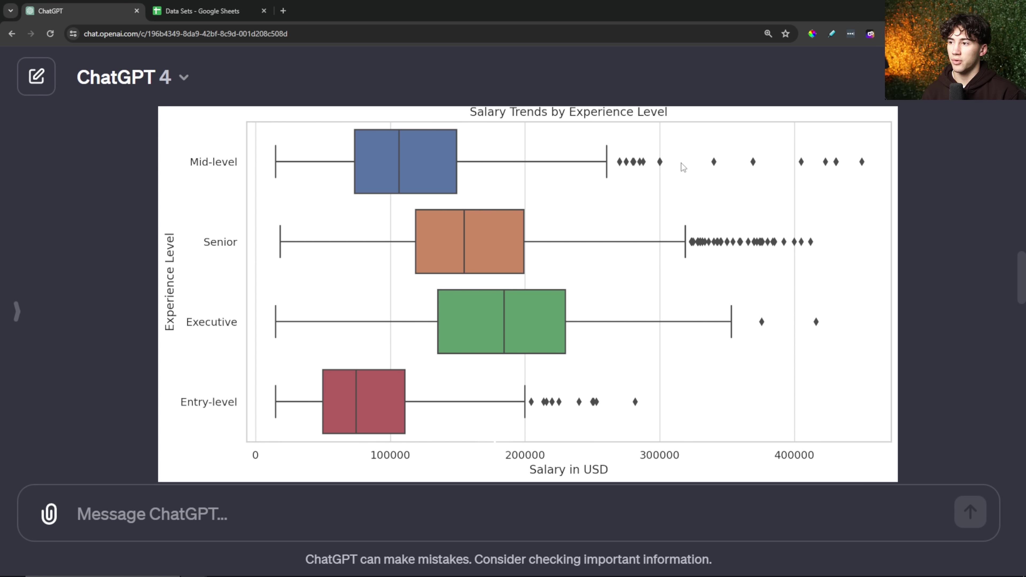
Set the chat zoom to 110% and scroll through the salary box plots and company-size bar chart
{"action": "key", "text": "ctrl+minus"}
{"action": "scroll", "coordinate": [500, 204], "scroll_direction": "down", "scroll_amount": 5}
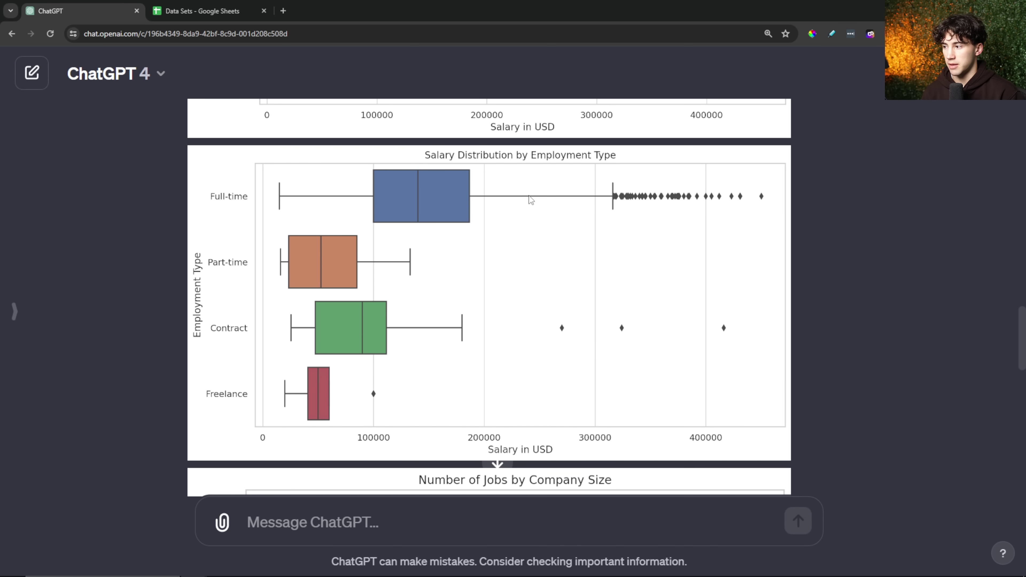
{"action": "scroll", "coordinate": [560, 258], "scroll_direction": "down", "scroll_amount": 3}
{"action": "scroll", "coordinate": [560, 255], "scroll_direction": "up", "scroll_amount": 1}
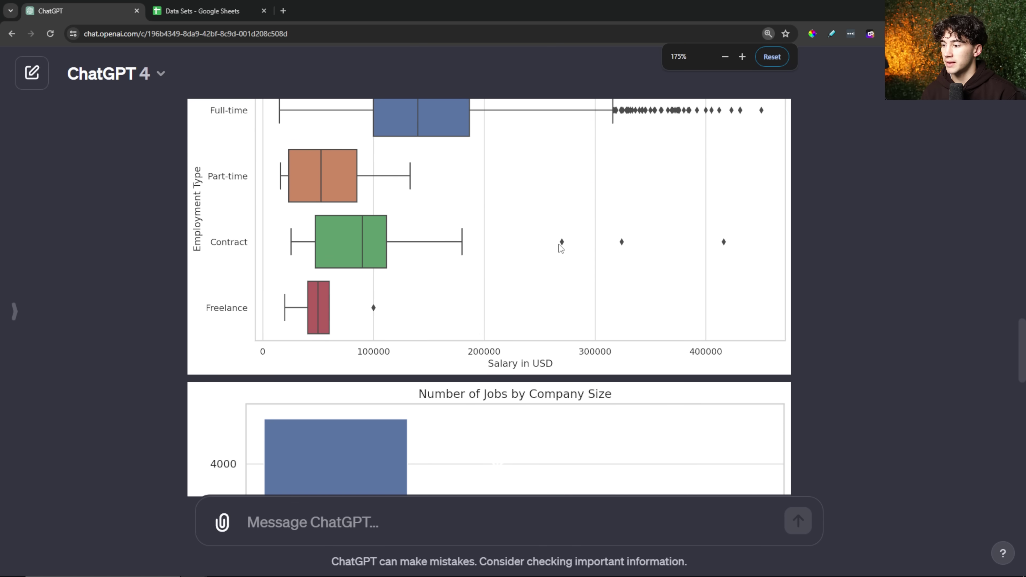
{"action": "scroll", "coordinate": [558, 243], "scroll_direction": "down", "scroll_amount": 6}
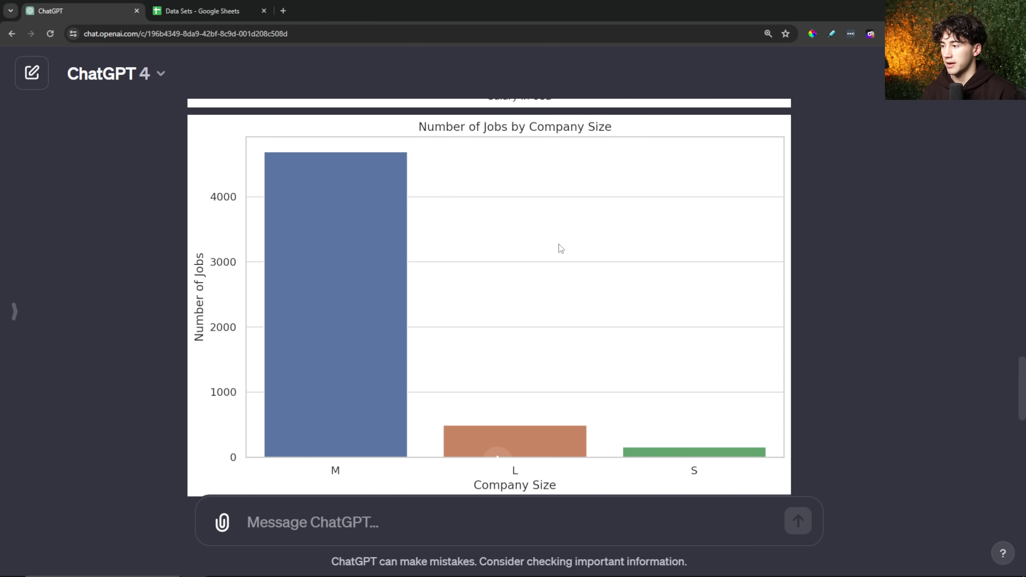
{"action": "scroll", "coordinate": [418, 324], "scroll_direction": "up", "scroll_amount": 1}
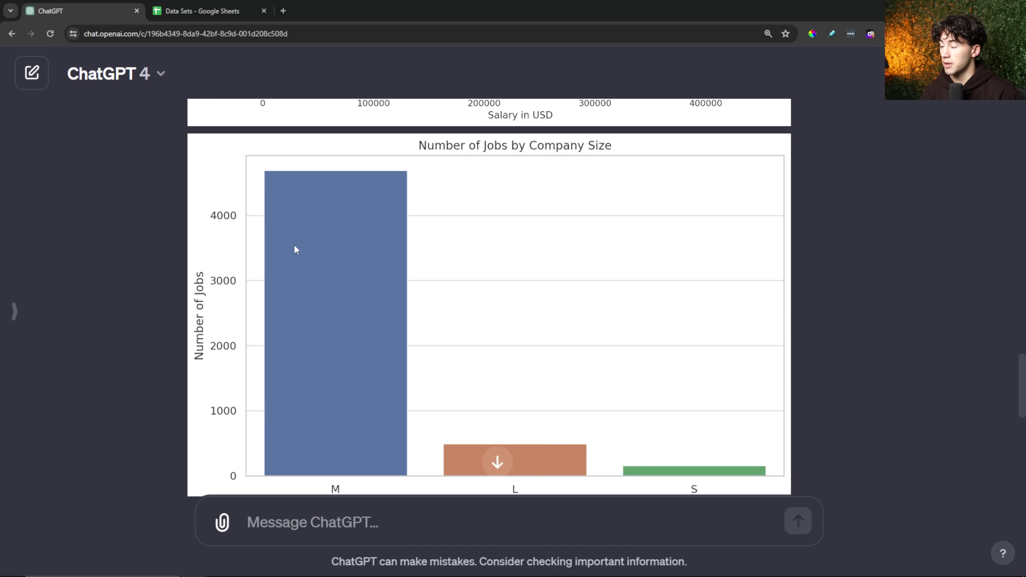
{"action": "key", "text": "ctrl+minus"}
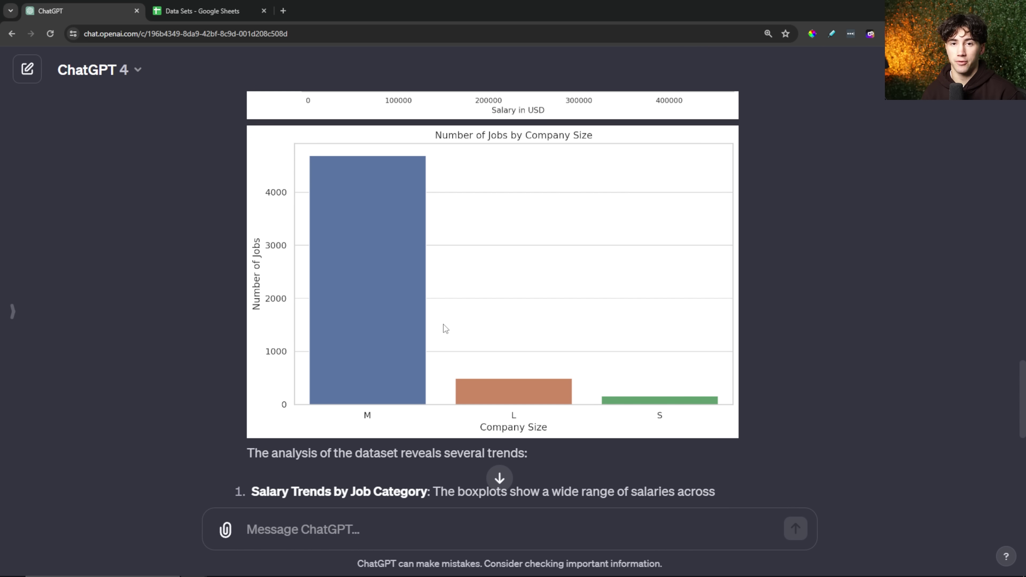
{"action": "key", "text": "ctrl+0"}
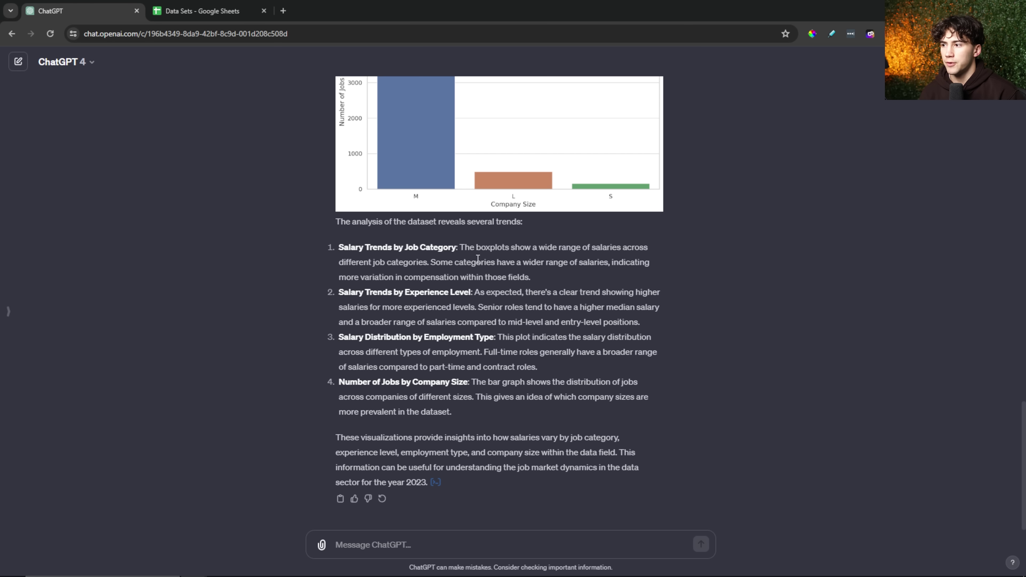
{"action": "scroll", "coordinate": [575, 287], "scroll_direction": "up", "scroll_amount": 10}
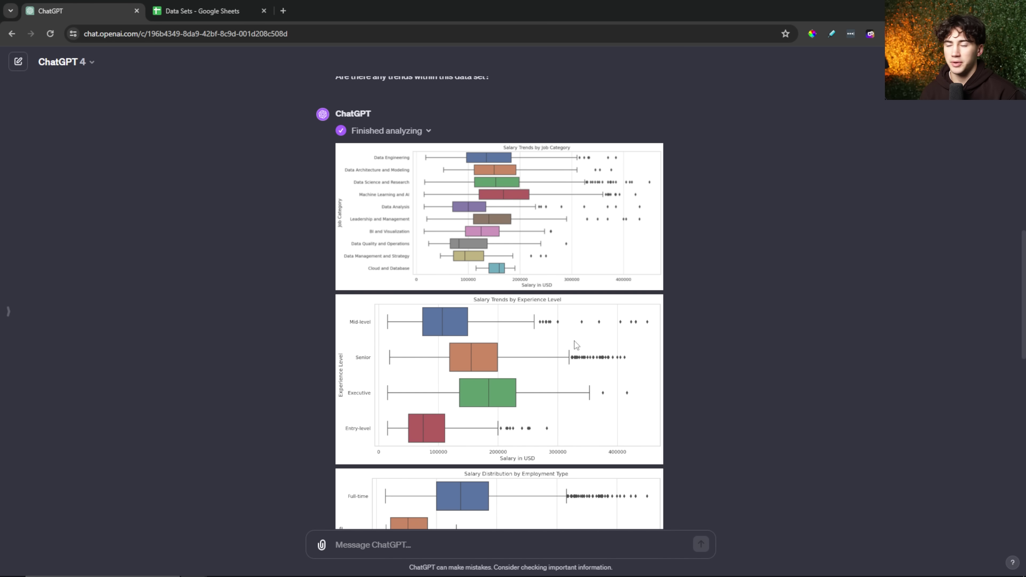
{"action": "key", "text": "ctrl+plus"}
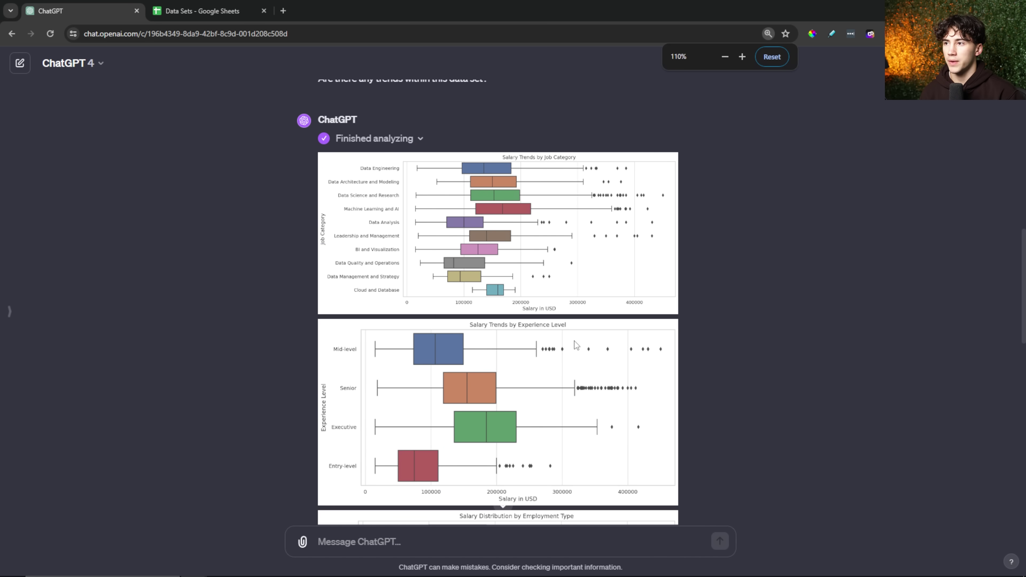
{"action": "scroll", "coordinate": [575, 346], "scroll_direction": "down", "scroll_amount": 15}
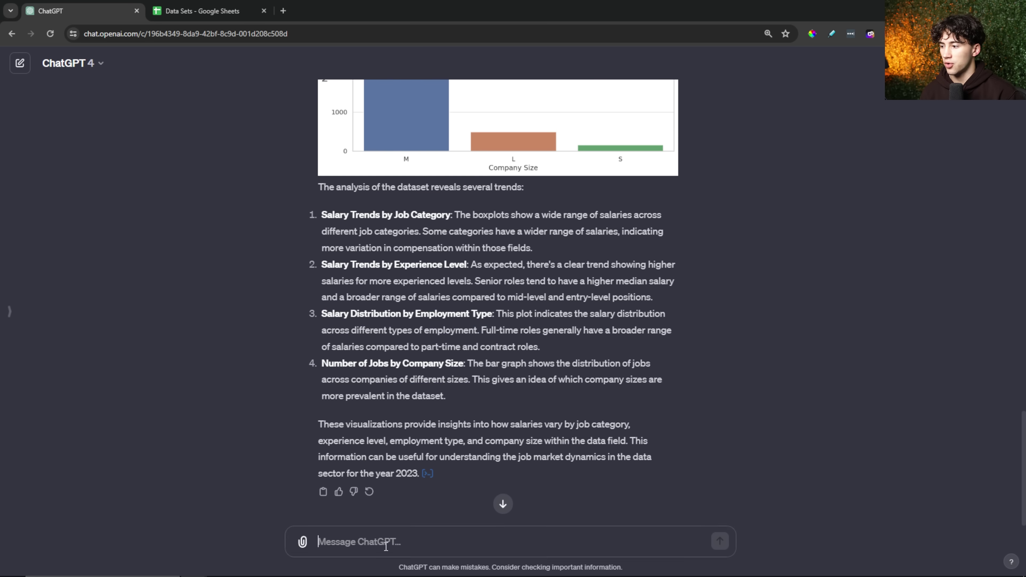
Draft the follow-up 'Explain more in depth salary trends by job so I can understand that boxplot better'
{"action": "type", "text": "Expla"}
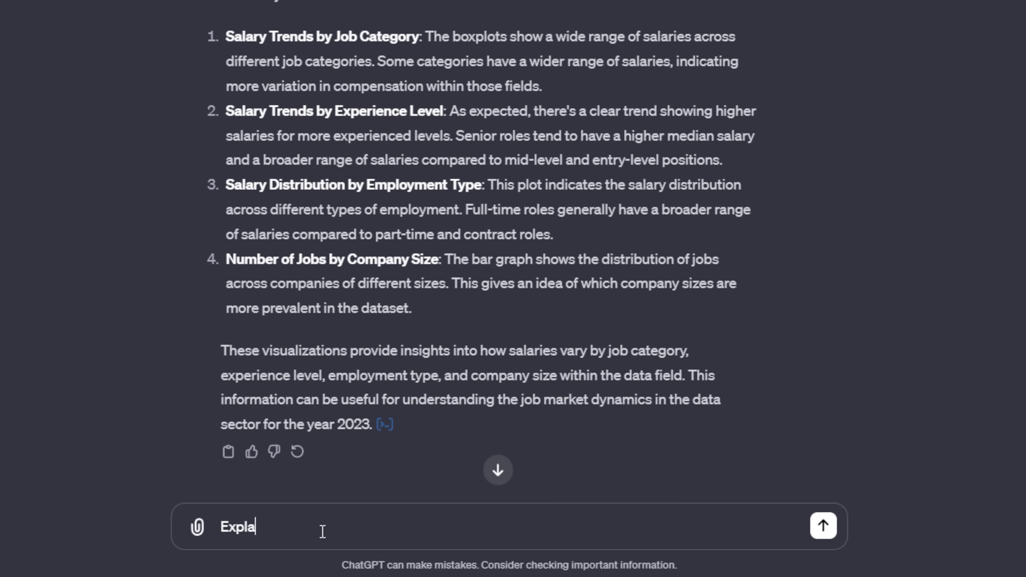
{"action": "type", "text": "in more in depth "}
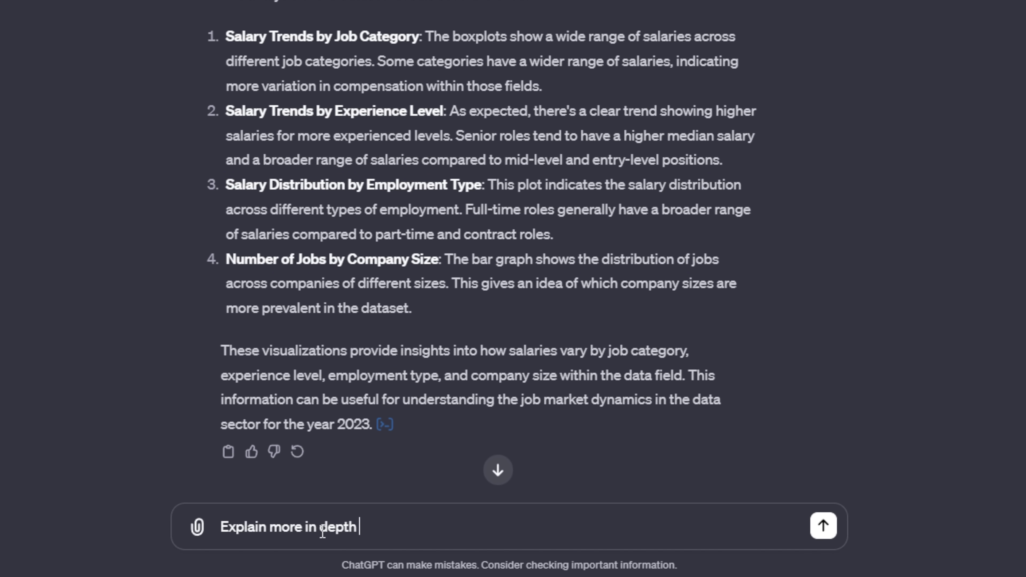
{"action": "type", "text": "salary trends by"}
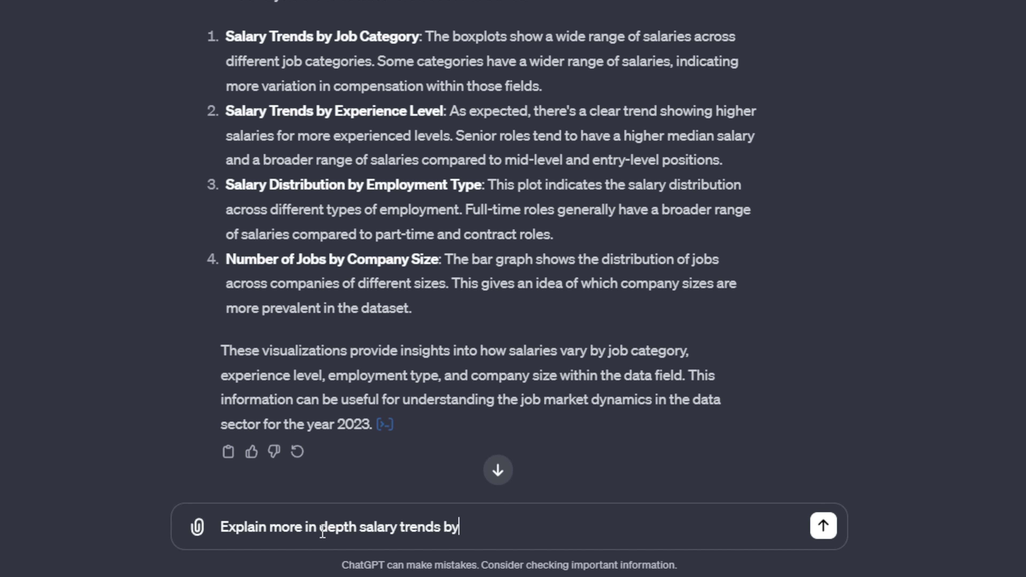
{"action": "type", "text": " job so I can"}
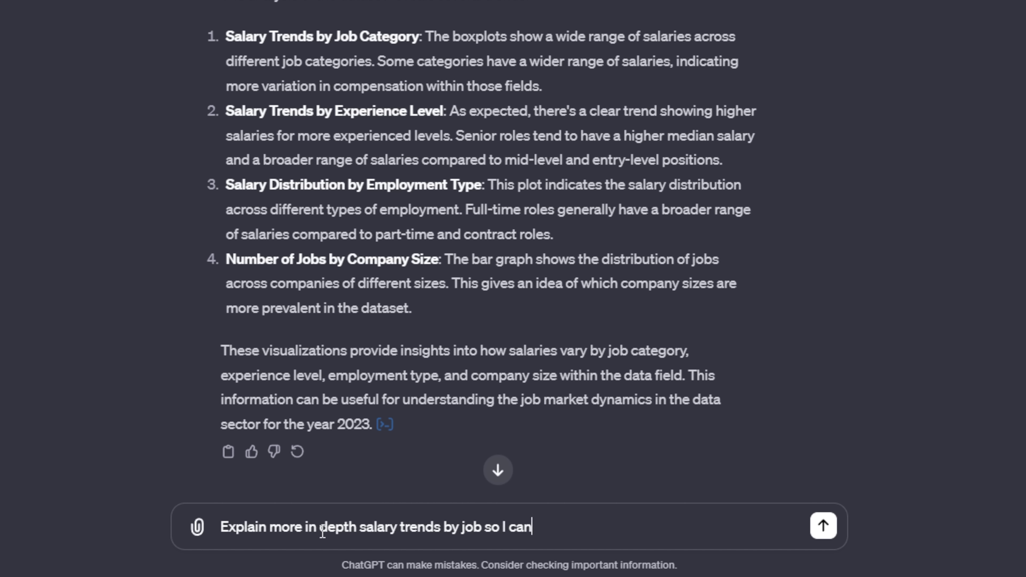
{"action": "type", "text": " understand that bo"}
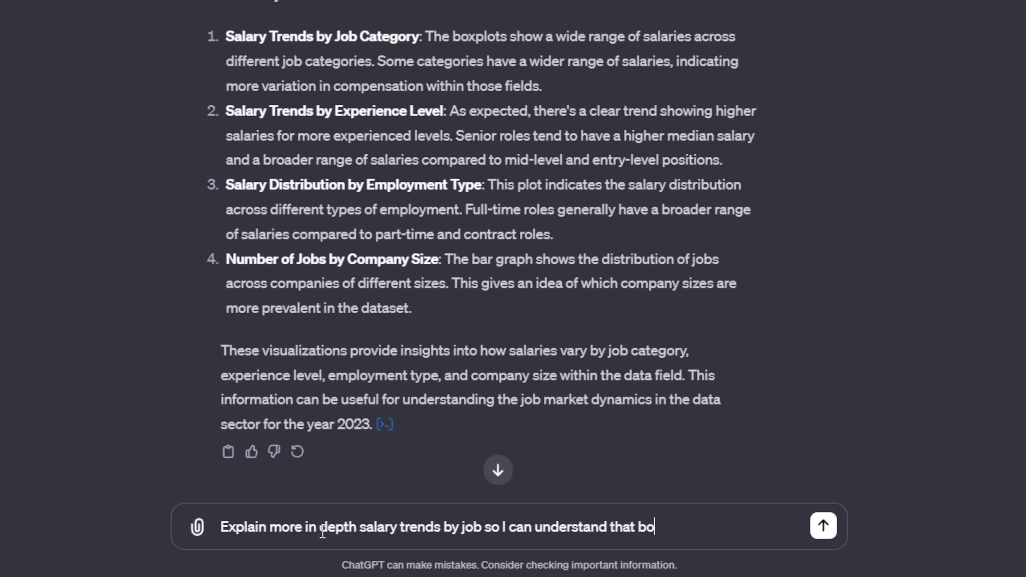
{"action": "type", "text": "xplot better"}
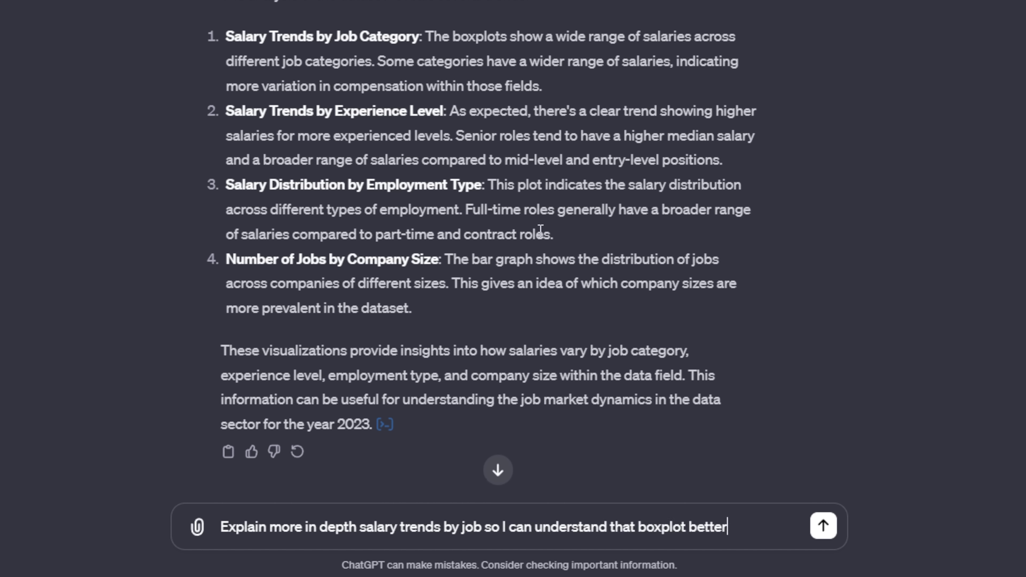
{"action": "scroll", "coordinate": [589, 97], "scroll_direction": "up", "scroll_amount": 5}
{"action": "scroll", "coordinate": [595, 200], "scroll_direction": "up", "scroll_amount": 10}
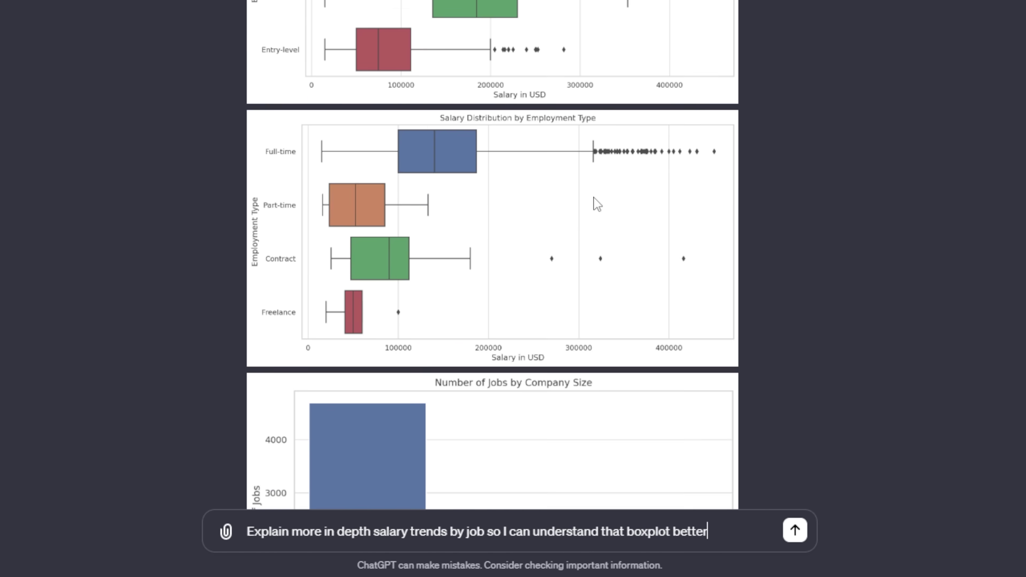
{"action": "scroll", "coordinate": [608, 226], "scroll_direction": "down", "scroll_amount": 15}
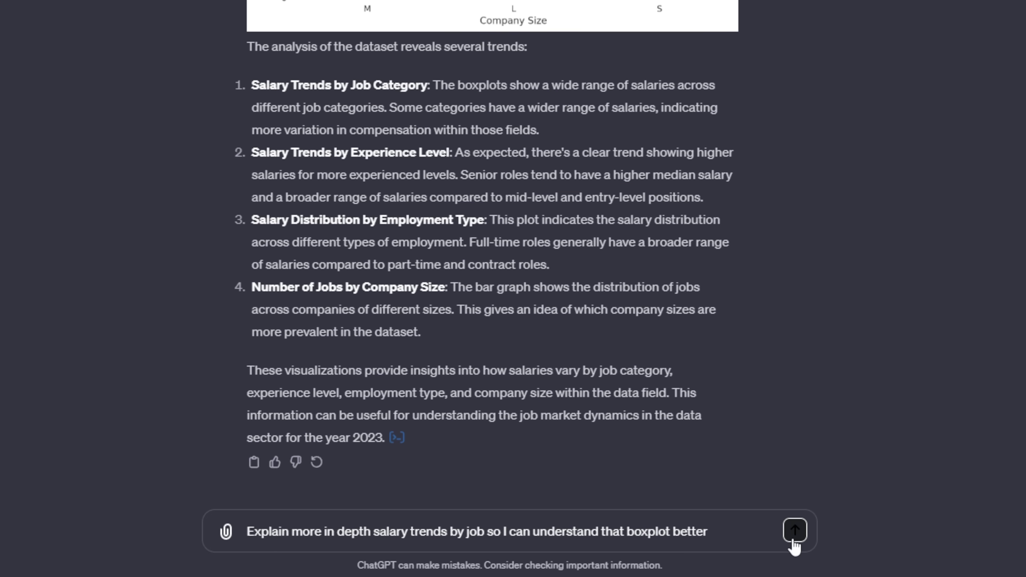
Send the box plot follow-up and read the median, IQR, whiskers and outliers explanation
{"action": "left_click", "coordinate": [794, 530]}
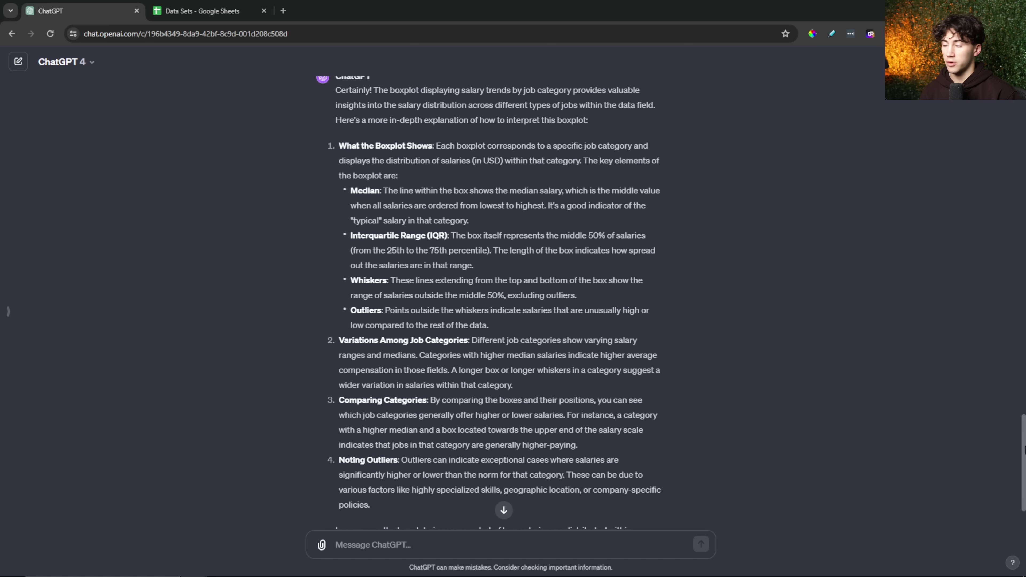
{"action": "scroll", "coordinate": [1021, 470], "scroll_direction": "down", "scroll_amount": 3}
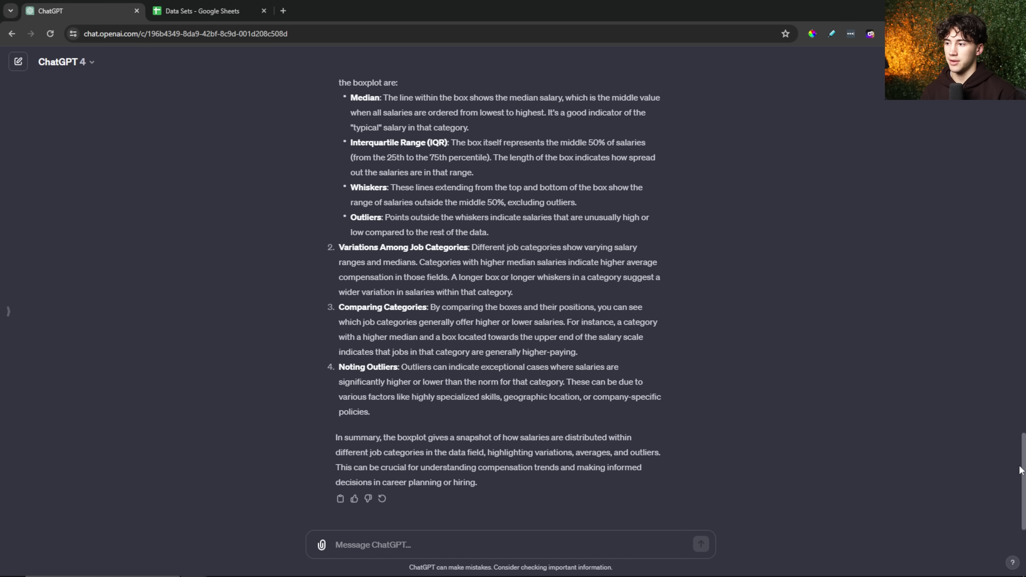
{"action": "scroll", "coordinate": [1020, 469], "scroll_direction": "up", "scroll_amount": 1}
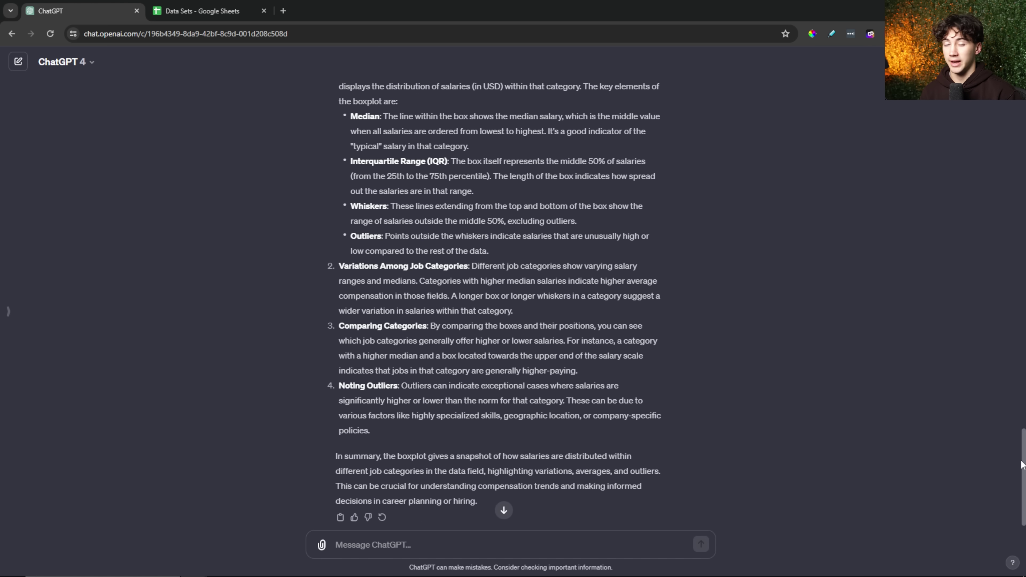
{"action": "scroll", "coordinate": [1020, 464], "scroll_direction": "up", "scroll_amount": 3}
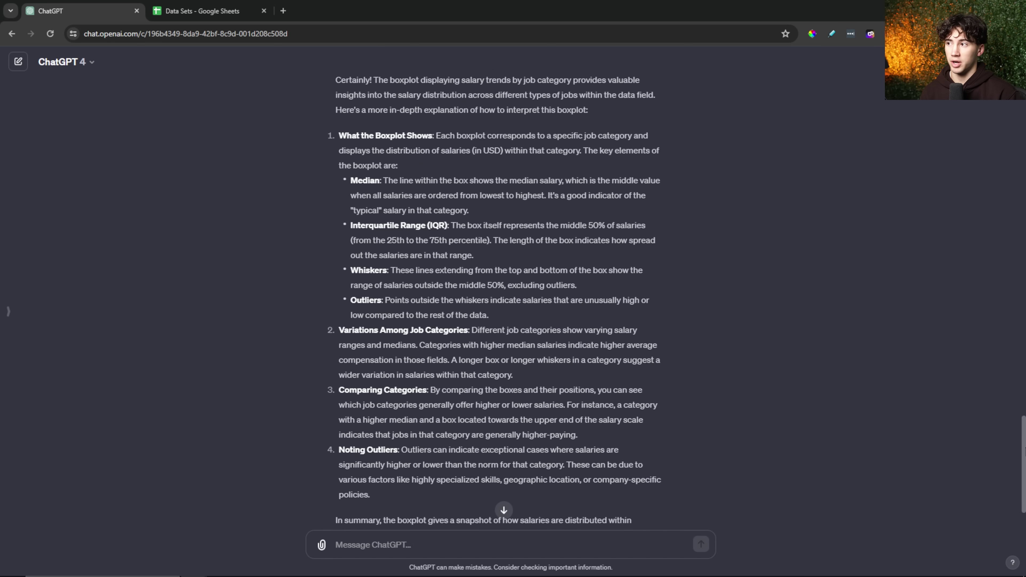
{"action": "scroll", "coordinate": [1024, 447], "scroll_direction": "down", "scroll_amount": 1}
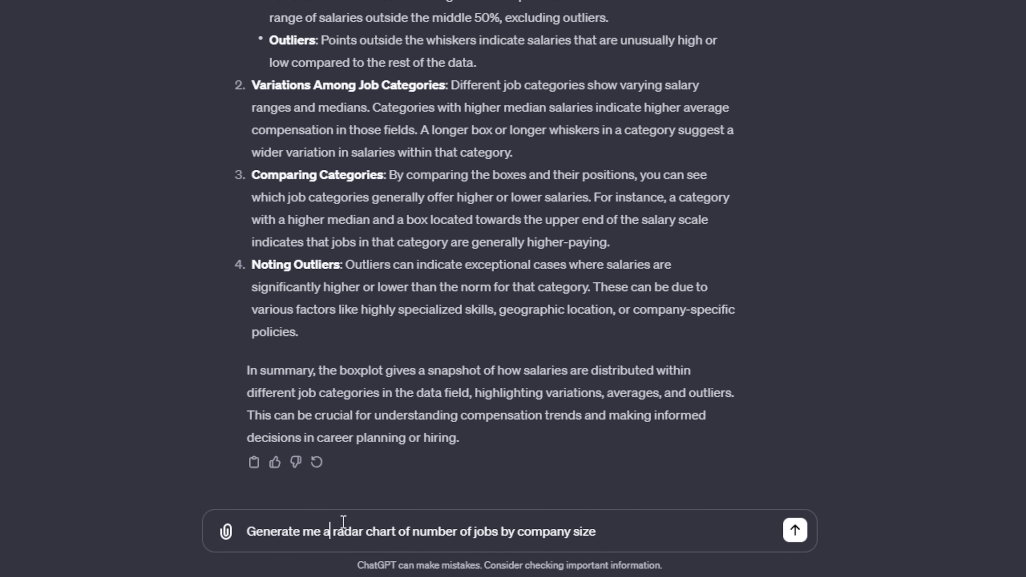
Send the radar chart request and review the Number of Jobs by Company Size radar chart
{"action": "left_click_drag", "start_coordinate": [247, 531], "coordinate": [395, 531]}
{"action": "left_click_drag", "start_coordinate": [502, 536], "coordinate": [610, 532]}
{"action": "left_click", "coordinate": [795, 530]}
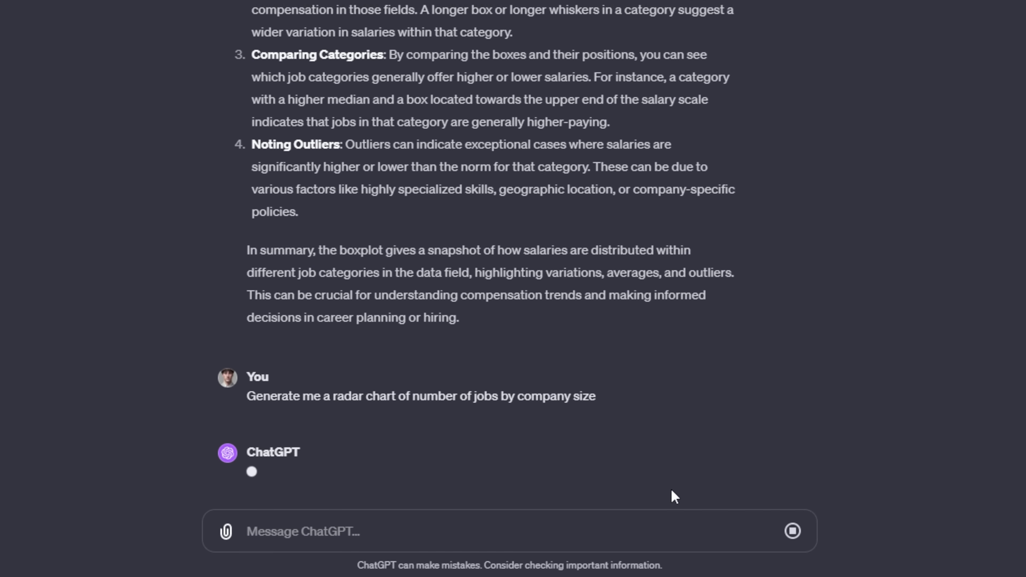
{"action": "scroll", "coordinate": [608, 386], "scroll_direction": "up", "scroll_amount": 10}
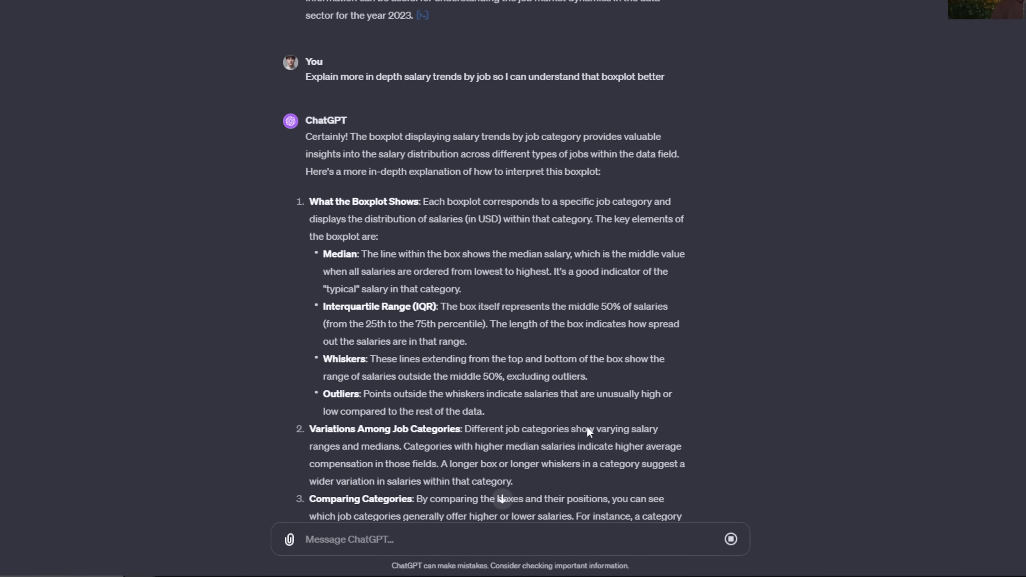
{"action": "scroll", "coordinate": [587, 426], "scroll_direction": "up", "scroll_amount": 10}
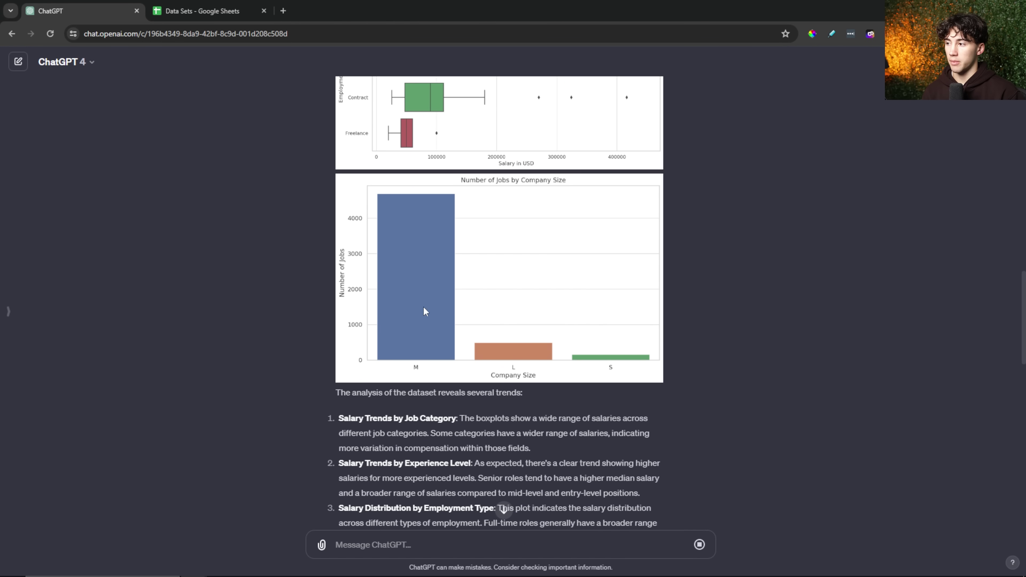
{"action": "scroll", "coordinate": [559, 389], "scroll_direction": "down", "scroll_amount": 5}
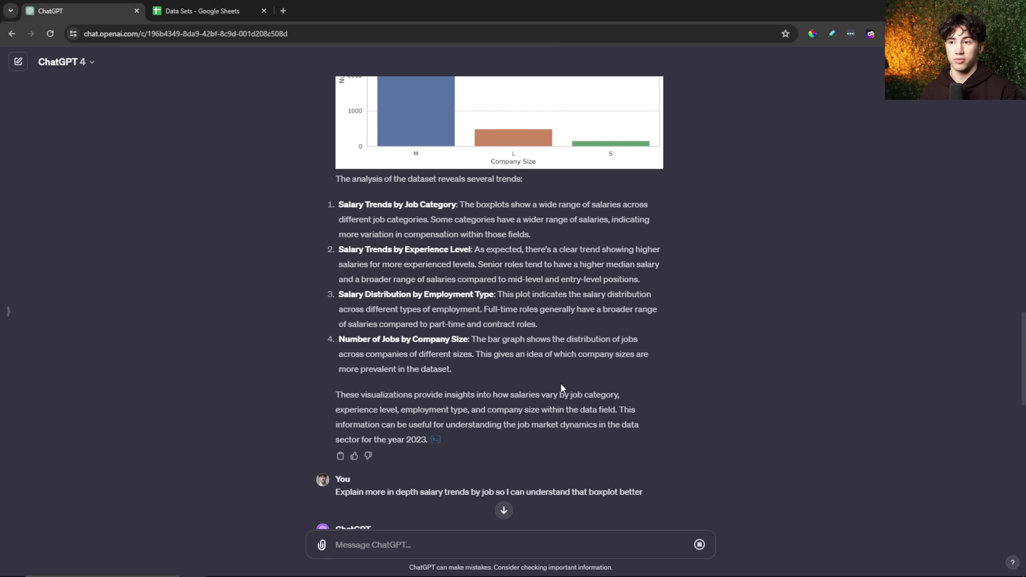
{"action": "scroll", "coordinate": [566, 404], "scroll_direction": "down", "scroll_amount": 15}
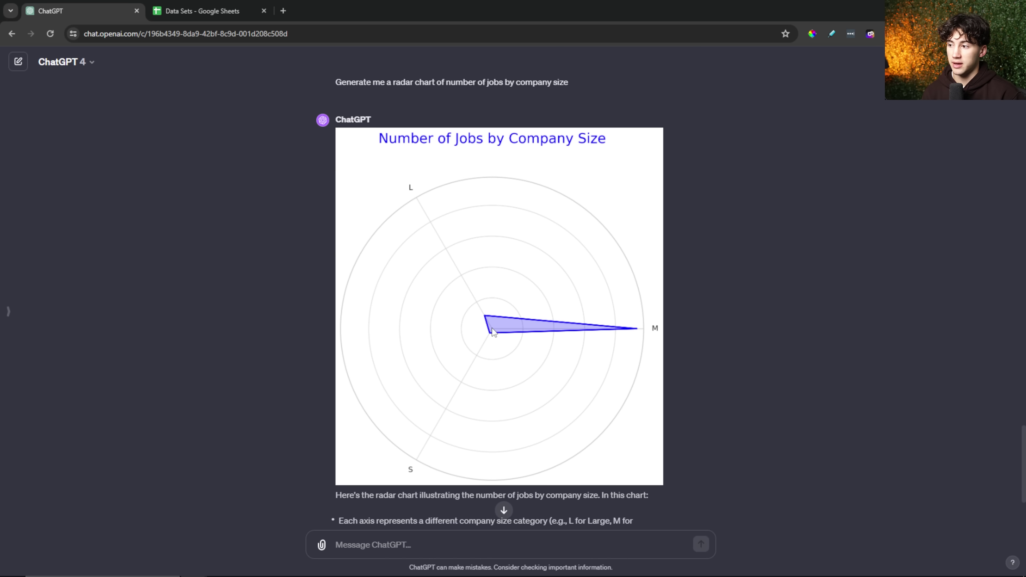
{"action": "key", "text": "ctrl+plus"}
{"action": "key", "text": "ctrl+plus"}
{"action": "key", "text": "ctrl+plus"}
{"action": "scroll", "coordinate": [500, 356], "scroll_direction": "down", "scroll_amount": 2}
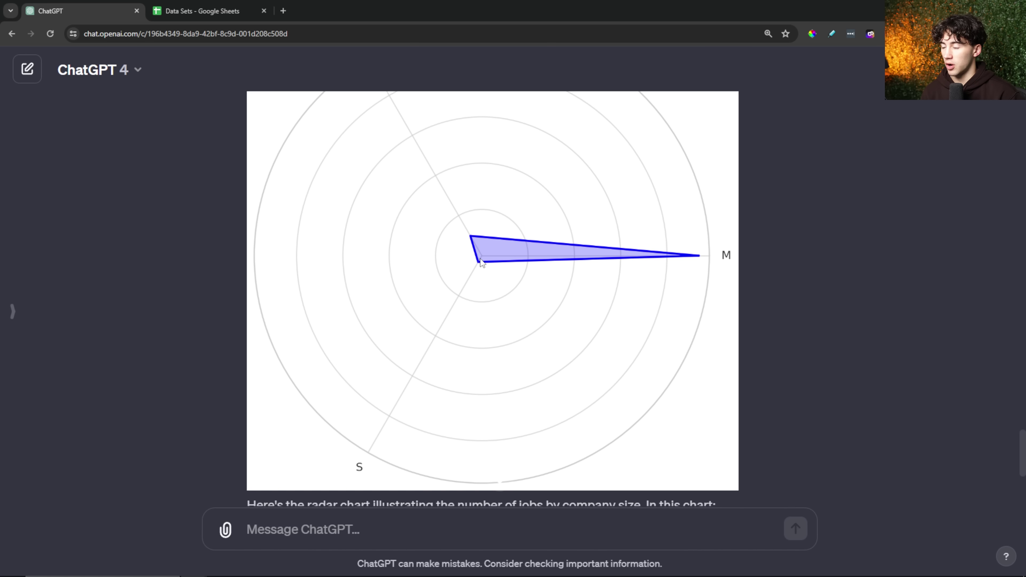
{"action": "key", "text": "ctrl+minus"}
{"action": "key", "text": "ctrl+minus"}
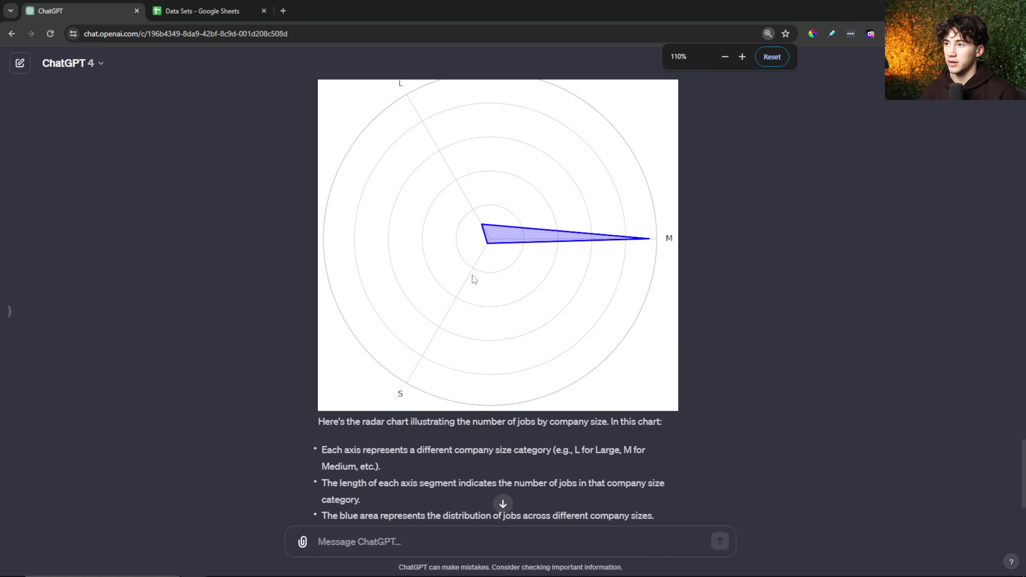
{"action": "scroll", "coordinate": [472, 275], "scroll_direction": "up", "scroll_amount": 3}
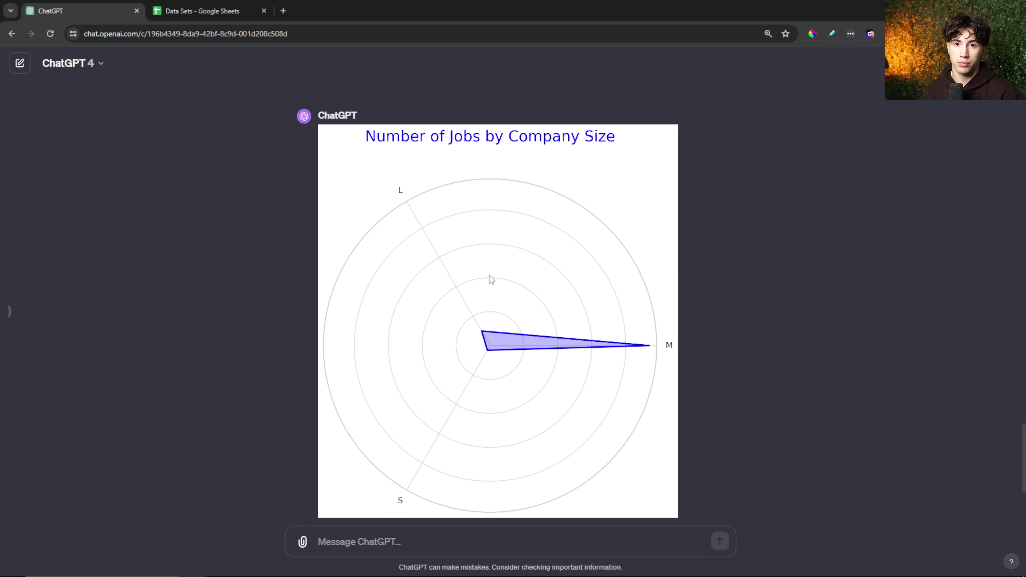
{"action": "key", "text": "ctrl+minus"}
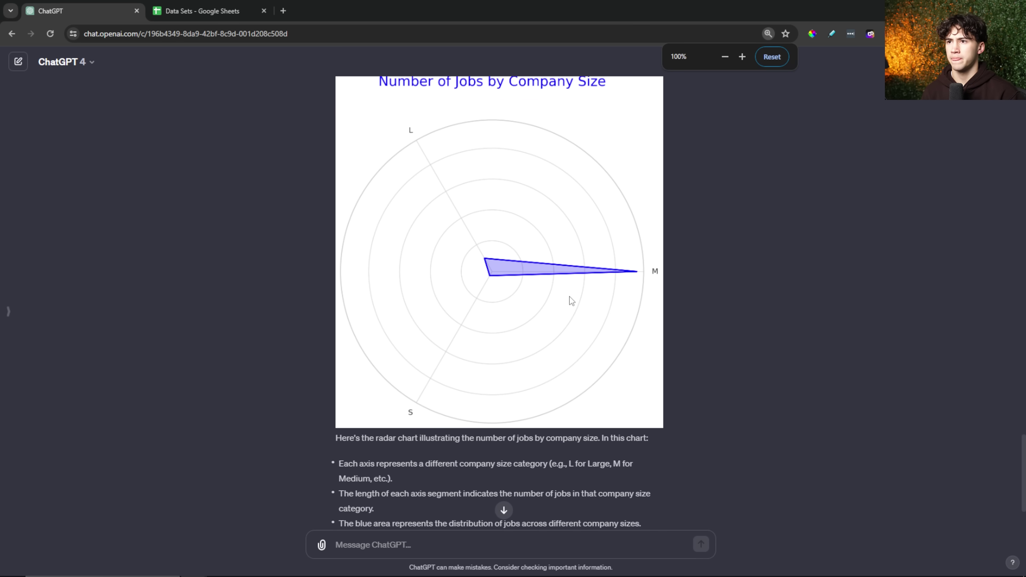
{"action": "scroll", "coordinate": [566, 292], "scroll_direction": "up", "scroll_amount": 2}
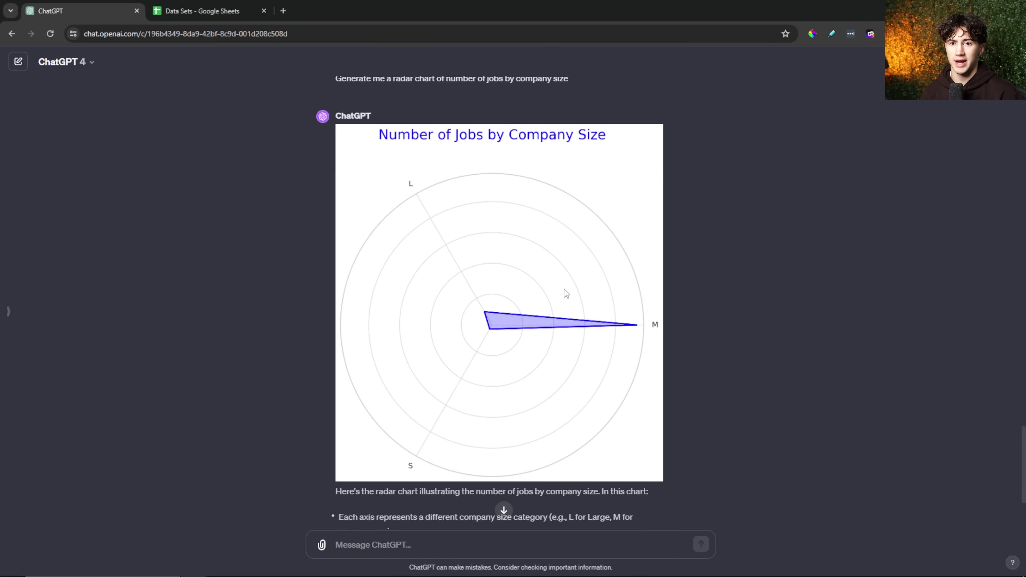